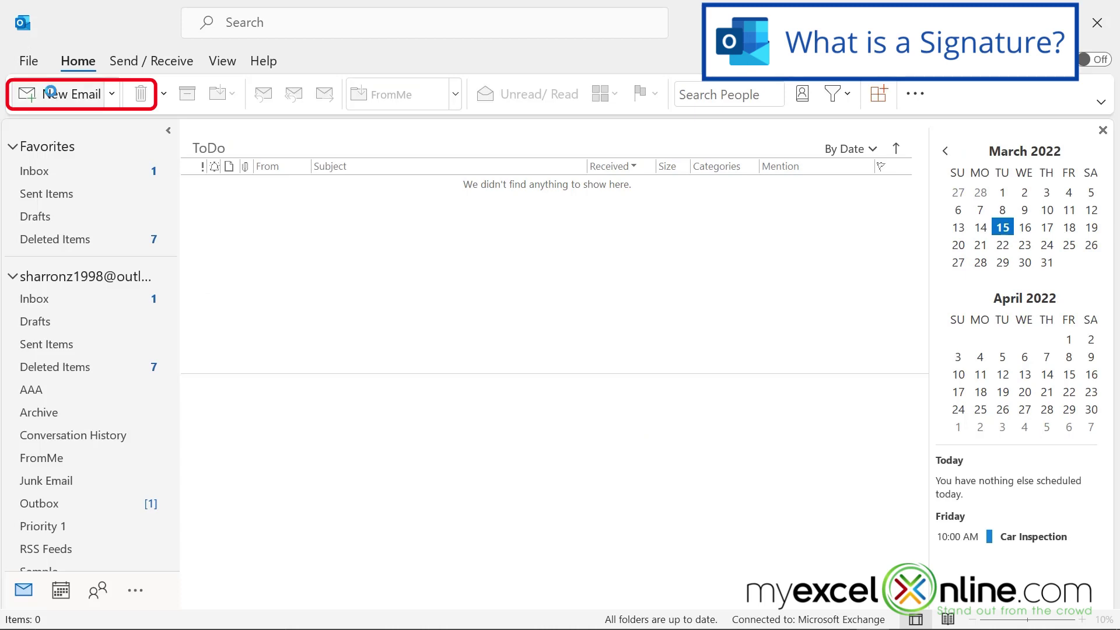
# - Open a new blank email showing the existing three-line name, phone and e-mail signature
pyautogui.click(53, 94)
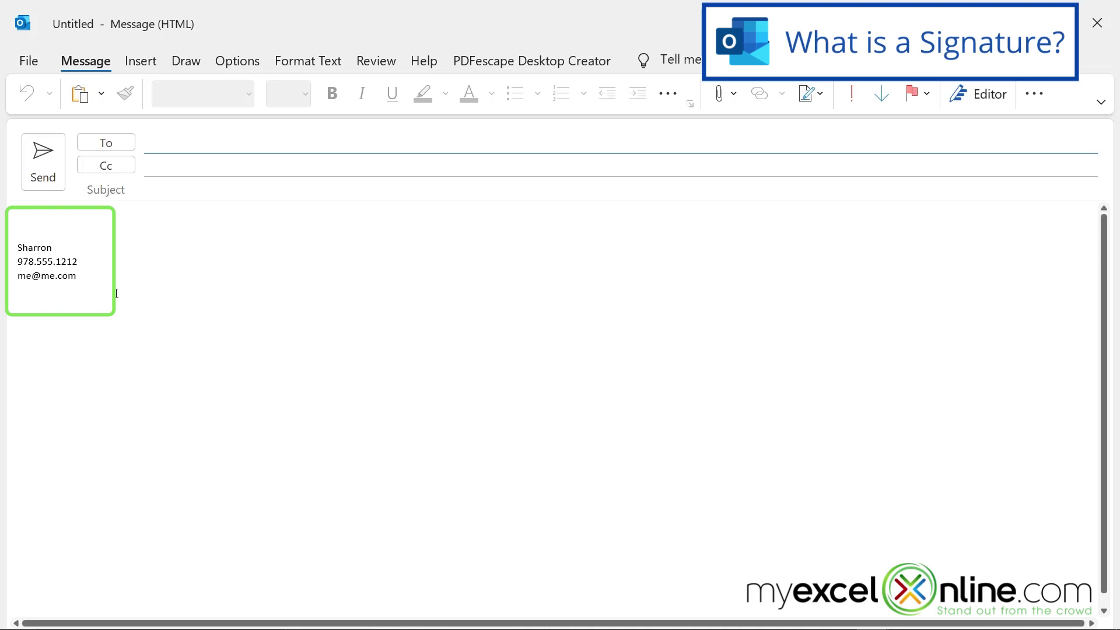
# - Discard the blank message and open Signatures and Stationery from the Mail options
pyautogui.click(1097, 23)
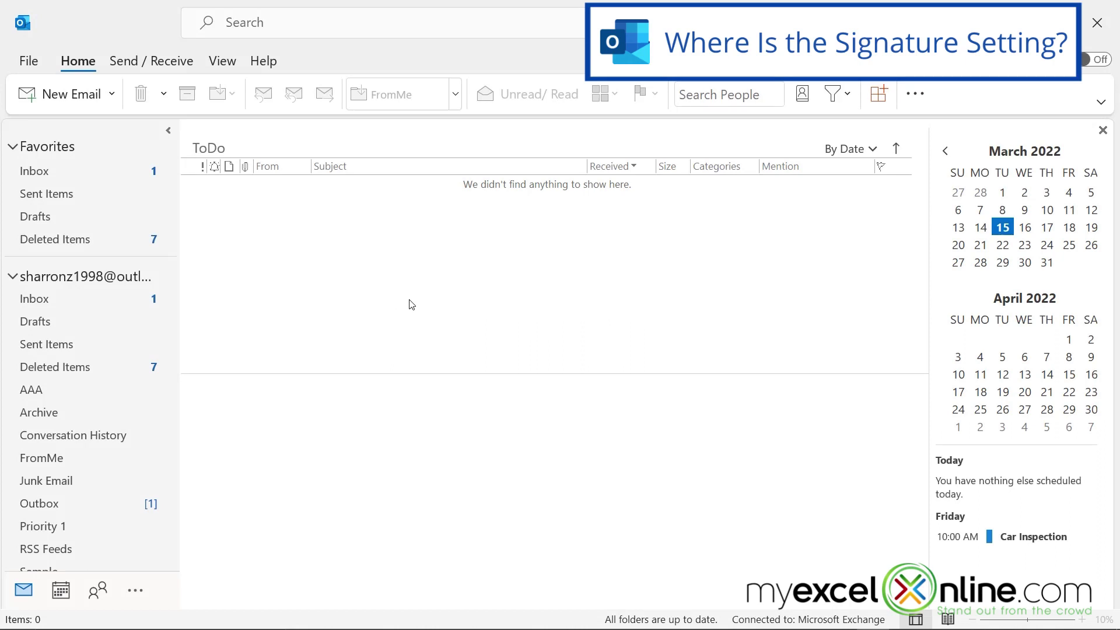
pyautogui.click(26, 64)
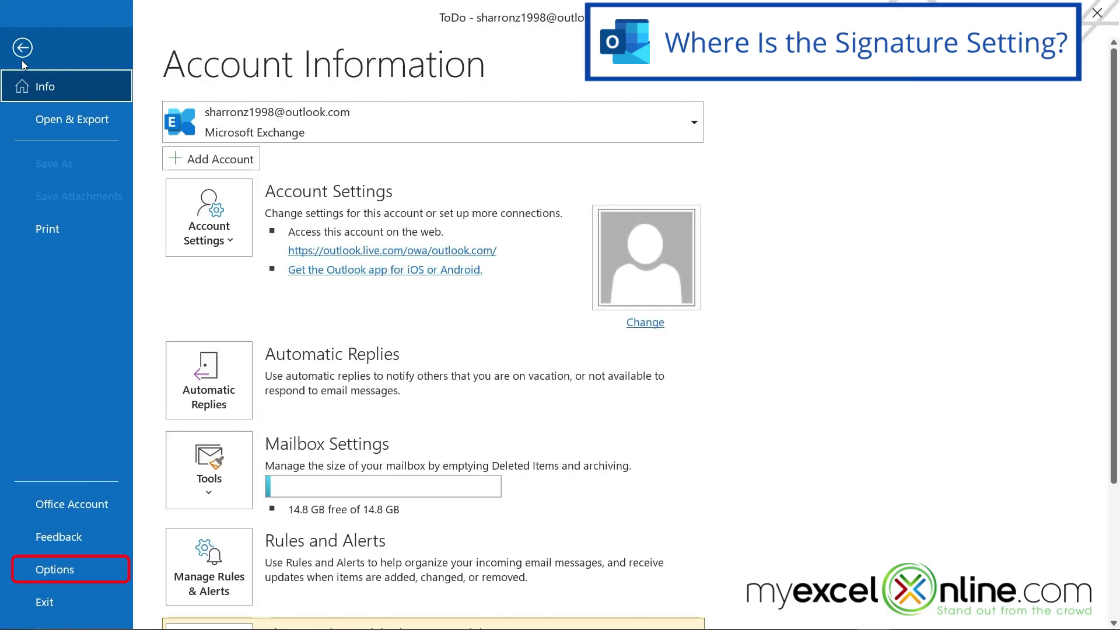
pyautogui.click(43, 567)
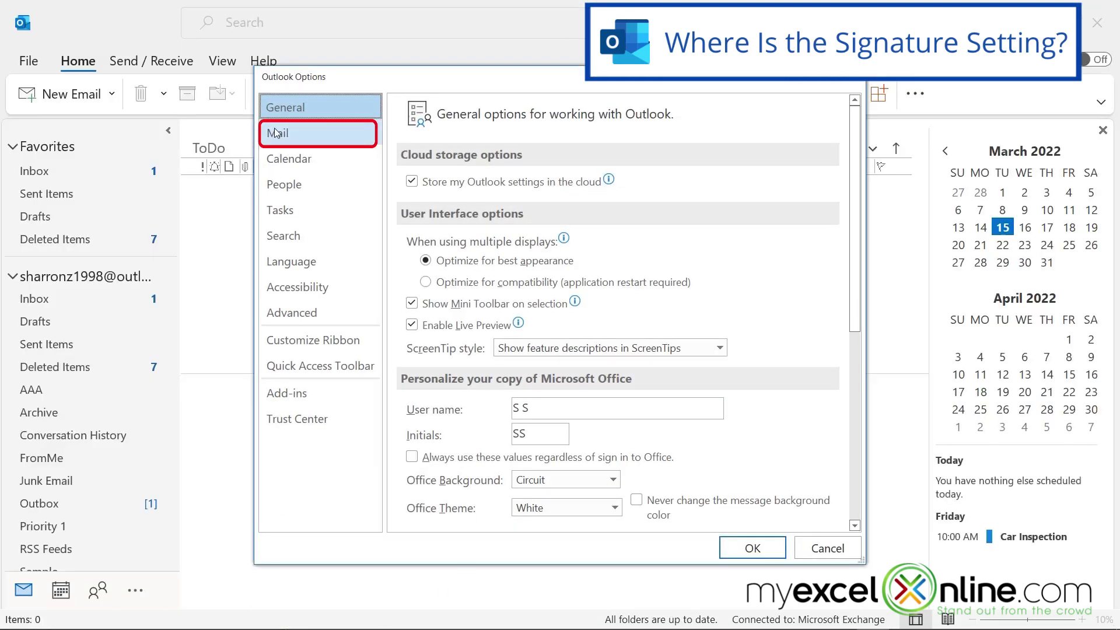
pyautogui.click(295, 133)
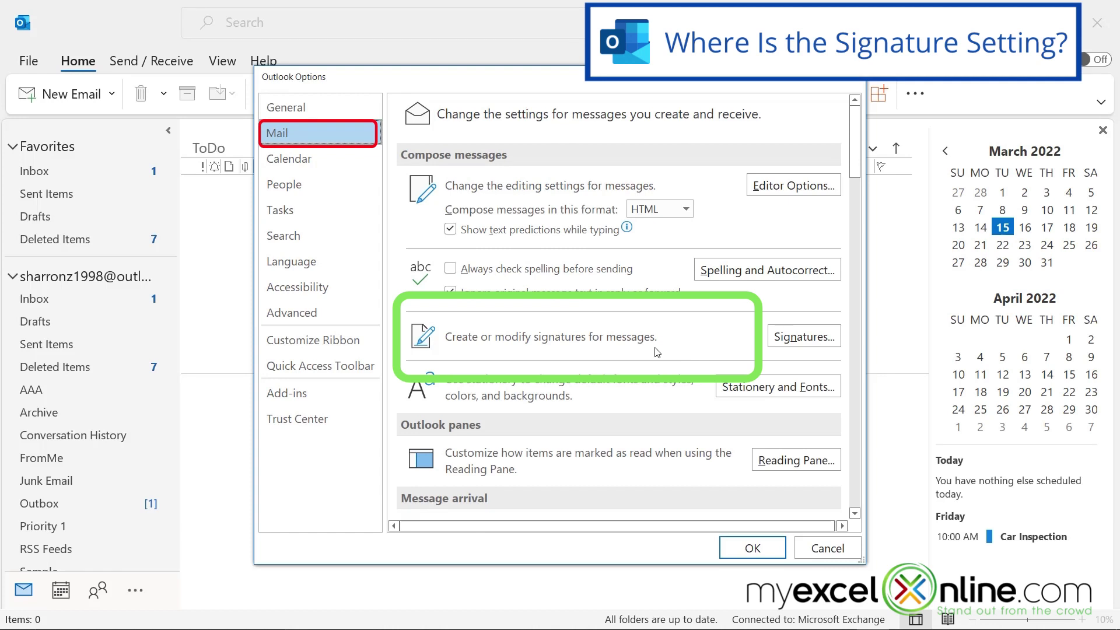
pyautogui.click(803, 339)
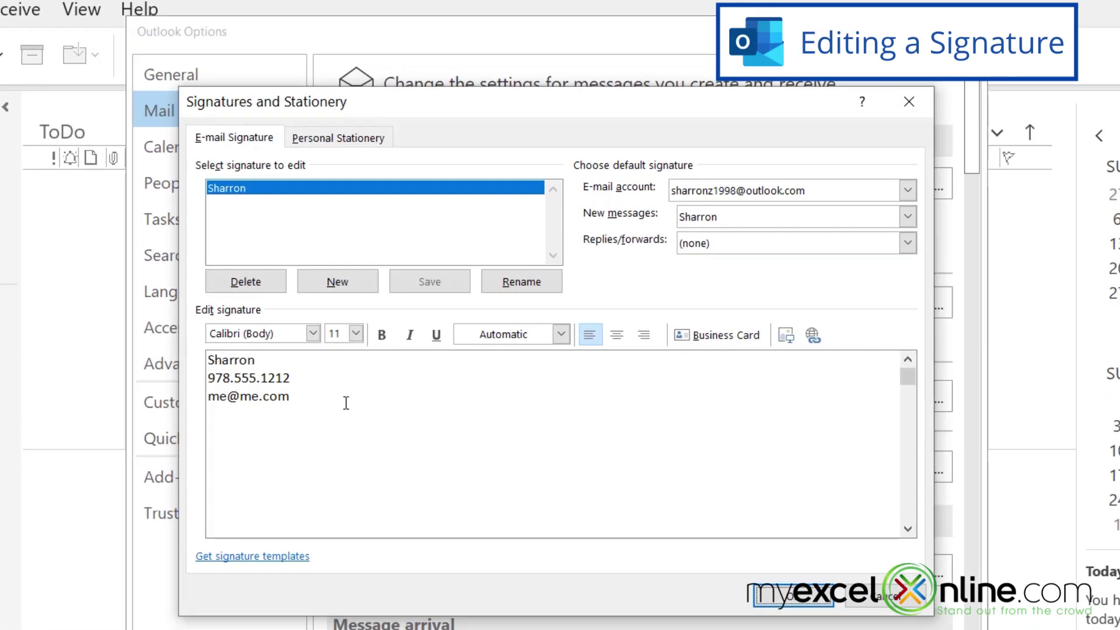
pyautogui.write('Z')
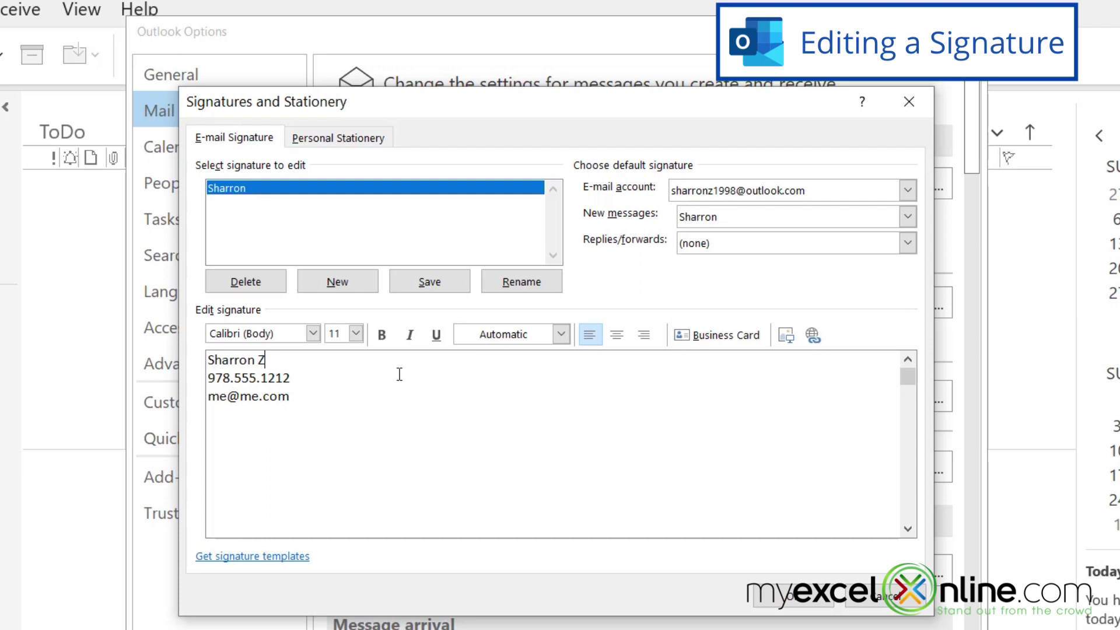
pyautogui.press('Return')
pyautogui.write('My ')
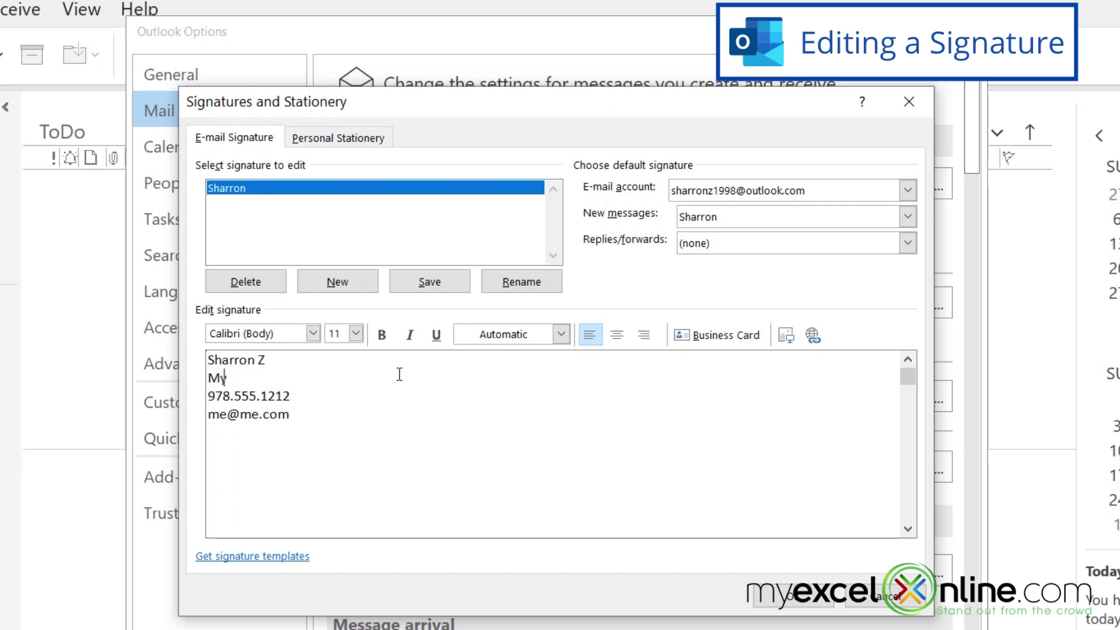
pyautogui.write('Excel Online')
pyautogui.press('Return')
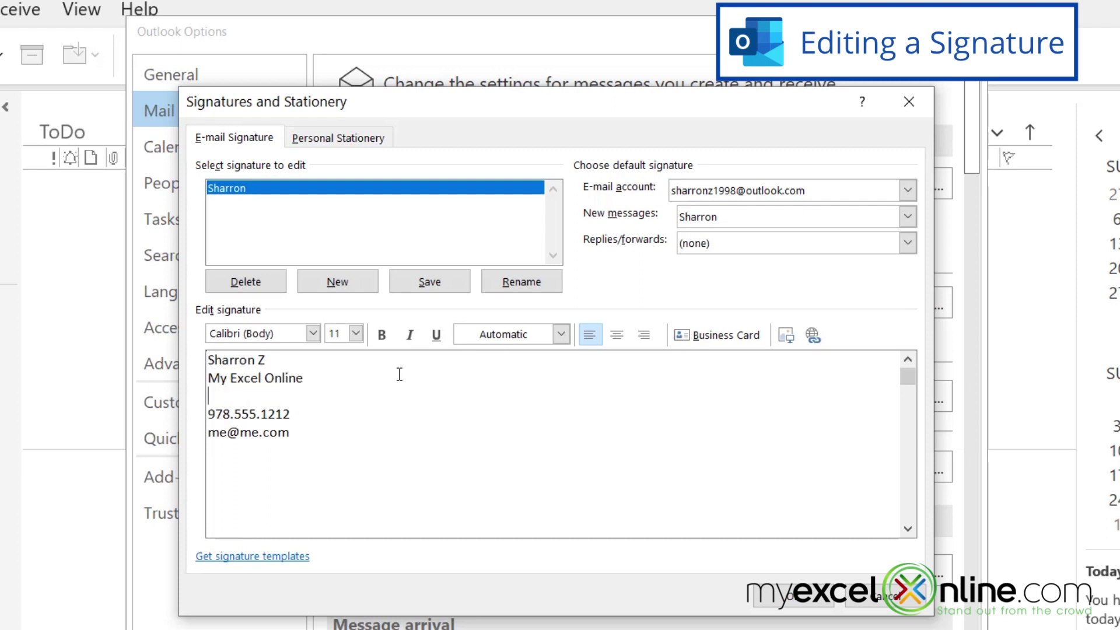
pyautogui.write('YouTuber')
pyautogui.click(305, 436)
pyautogui.press('Return')
pyautogui.write('w')
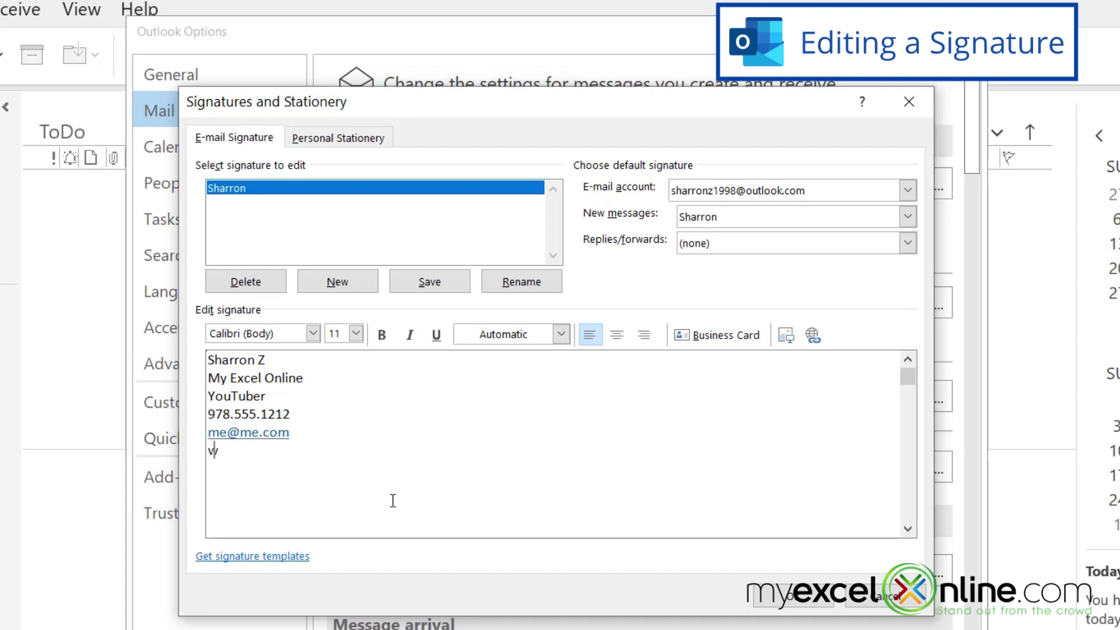
pyautogui.write('ww.myexcelonline.com')
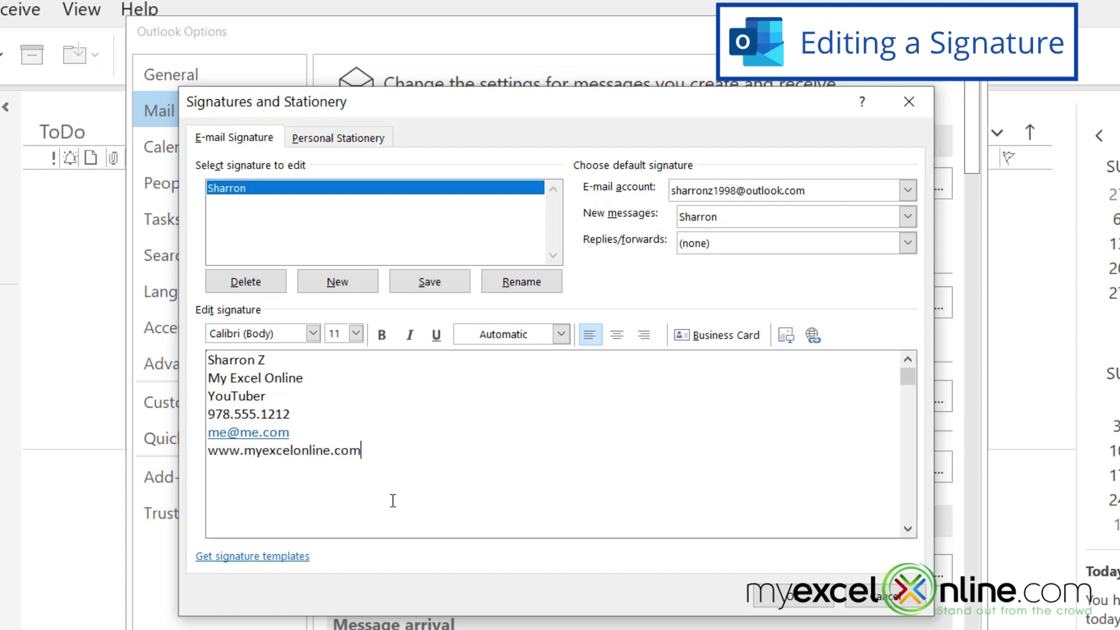
pyautogui.press('Return')
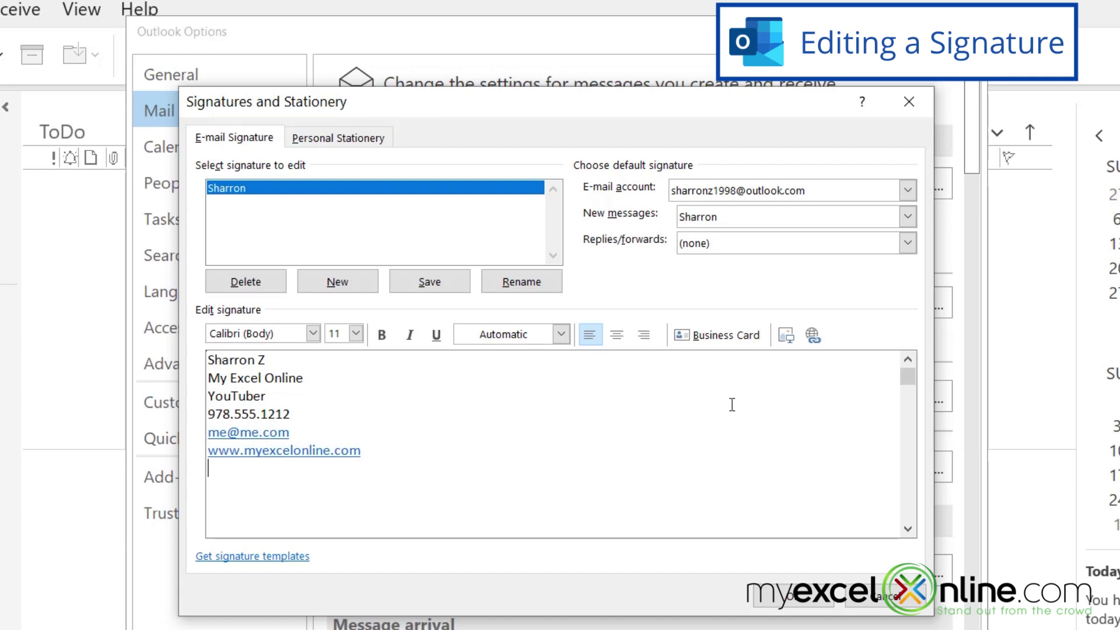
# - Insert the myexcelonline.comCLEAR.png logo and centre the whole signature
pyautogui.click(786, 335)
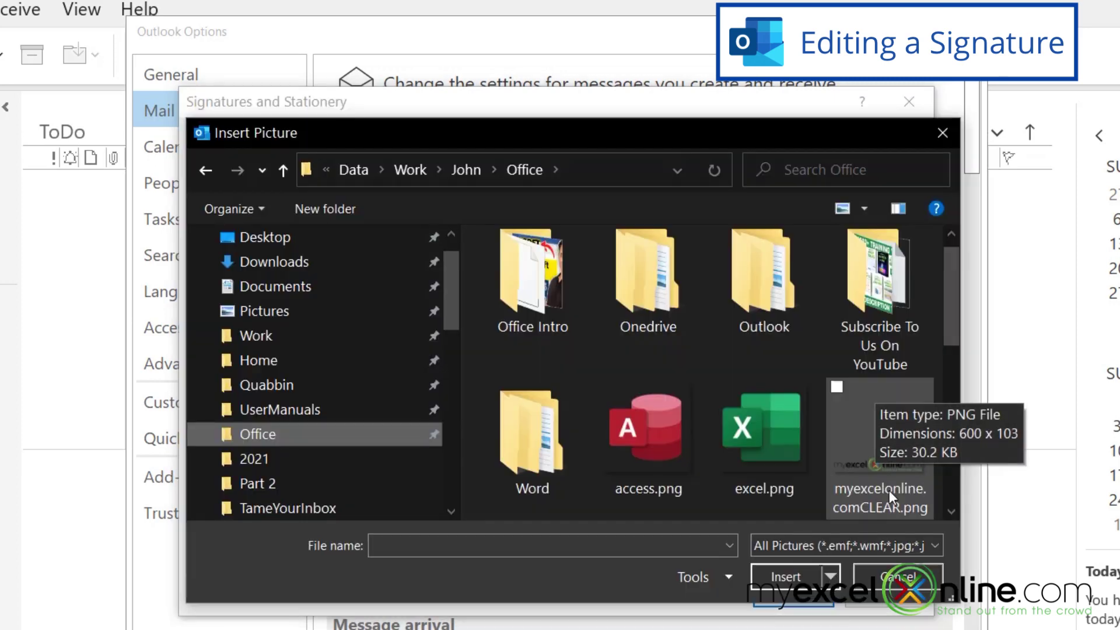
pyautogui.doubleClick(889, 490)
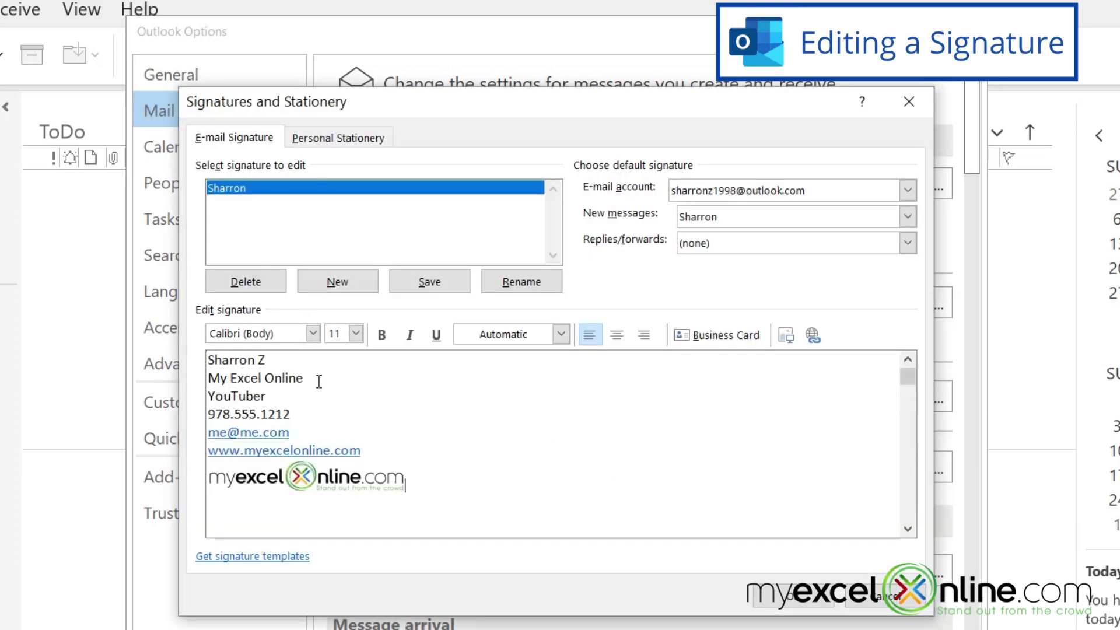
pyautogui.hotkey('ctrl', 'a')
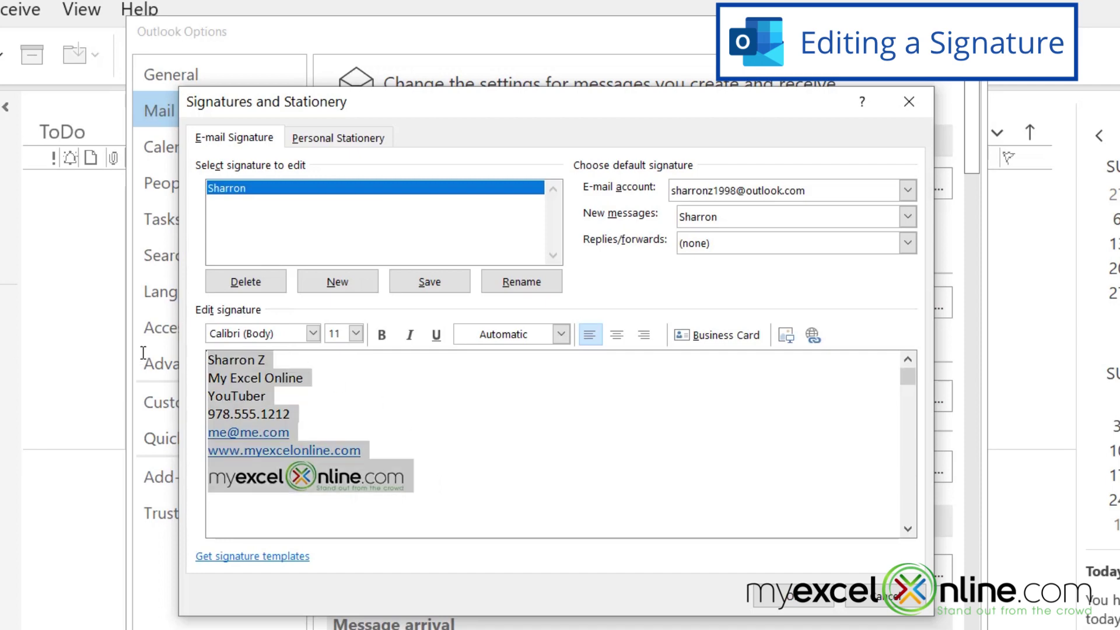
pyautogui.click(618, 335)
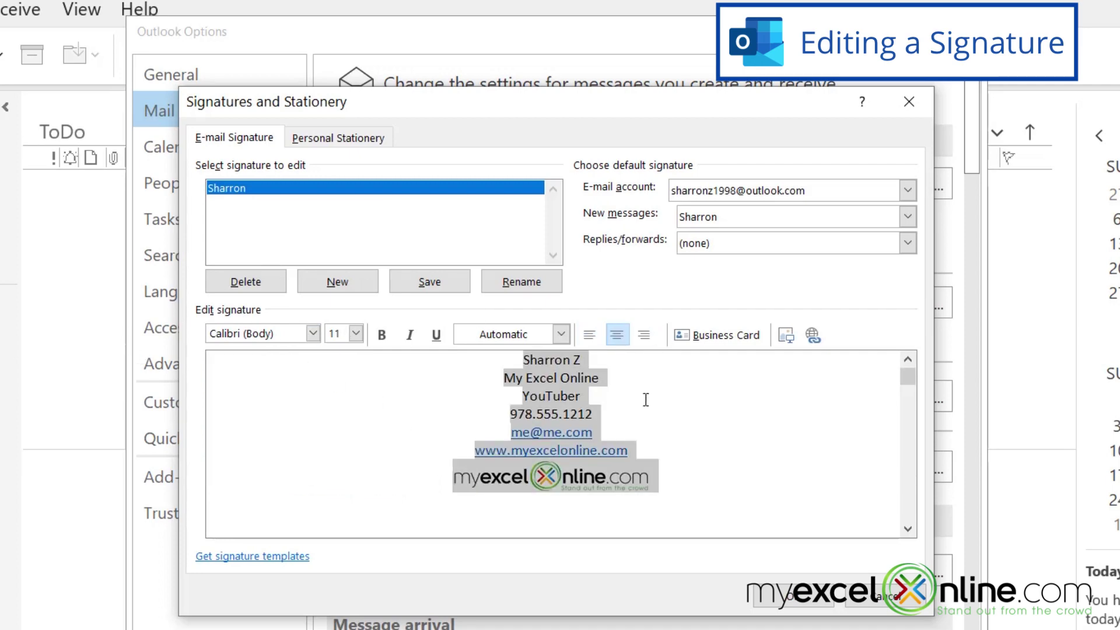
# - Make the name on the first line bold
pyautogui.moveTo(586, 360); pyautogui.dragTo(516, 360)
pyautogui.click(382, 335)
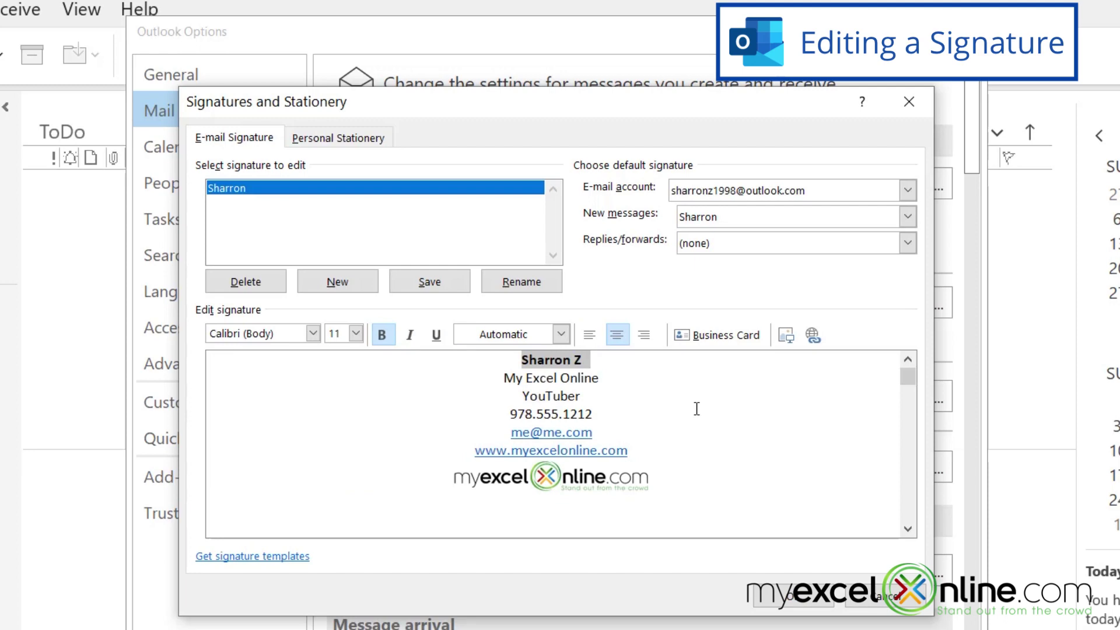
pyautogui.click(676, 397)
# - Set all six text lines to Arial and italicize YouTuber
pyautogui.moveTo(641, 452)
pyautogui.mouseDown()
pyautogui.moveTo(508, 378)
pyautogui.moveTo(509, 358)
pyautogui.mouseUp()
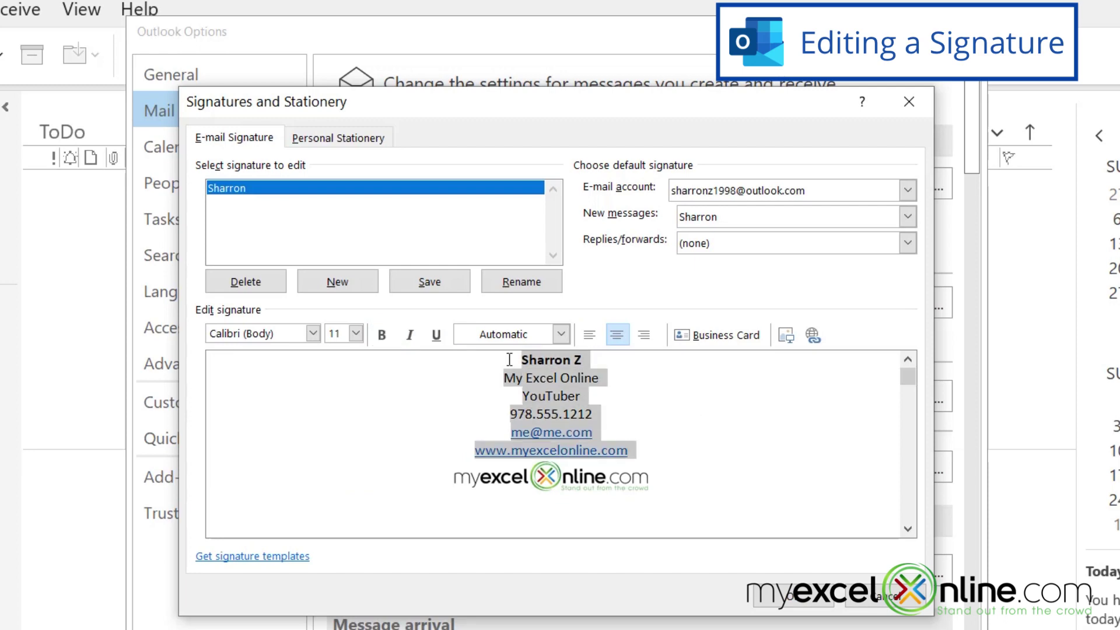
pyautogui.click(313, 333)
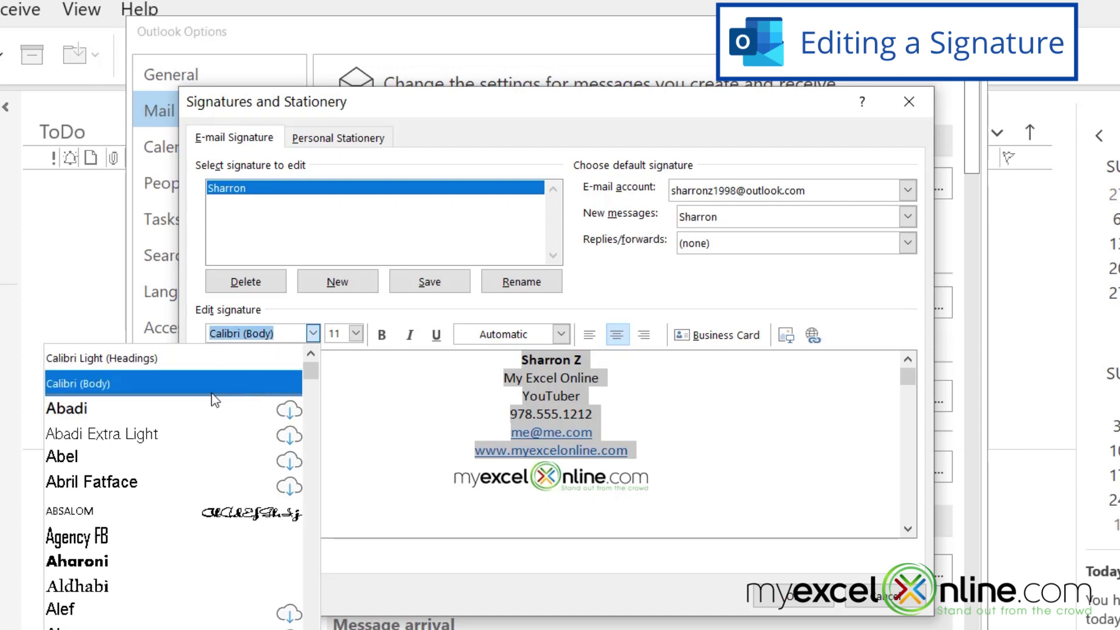
pyautogui.click(280, 383)
pyautogui.write('Arial')
pyautogui.press('Return')
pyautogui.doubleClick(636, 397)
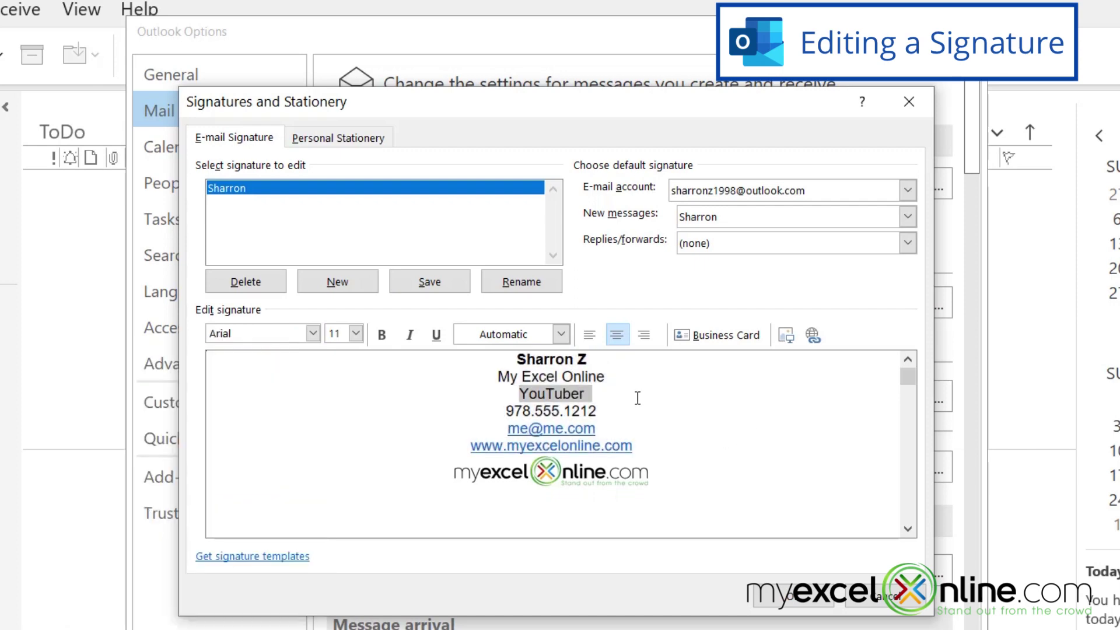
pyautogui.click(410, 336)
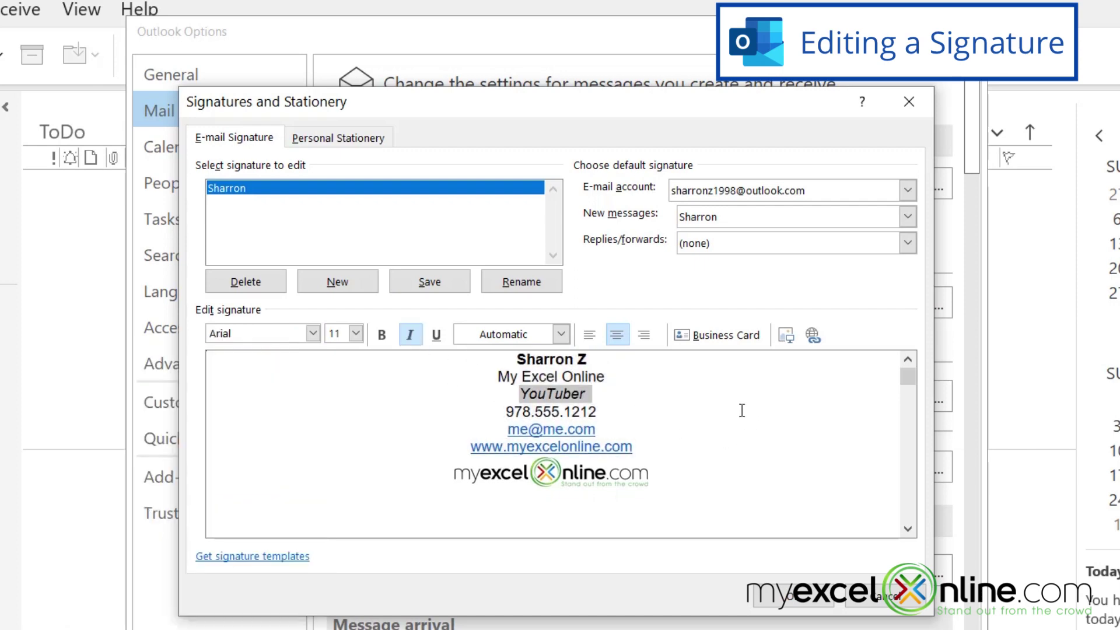
pyautogui.click(717, 409)
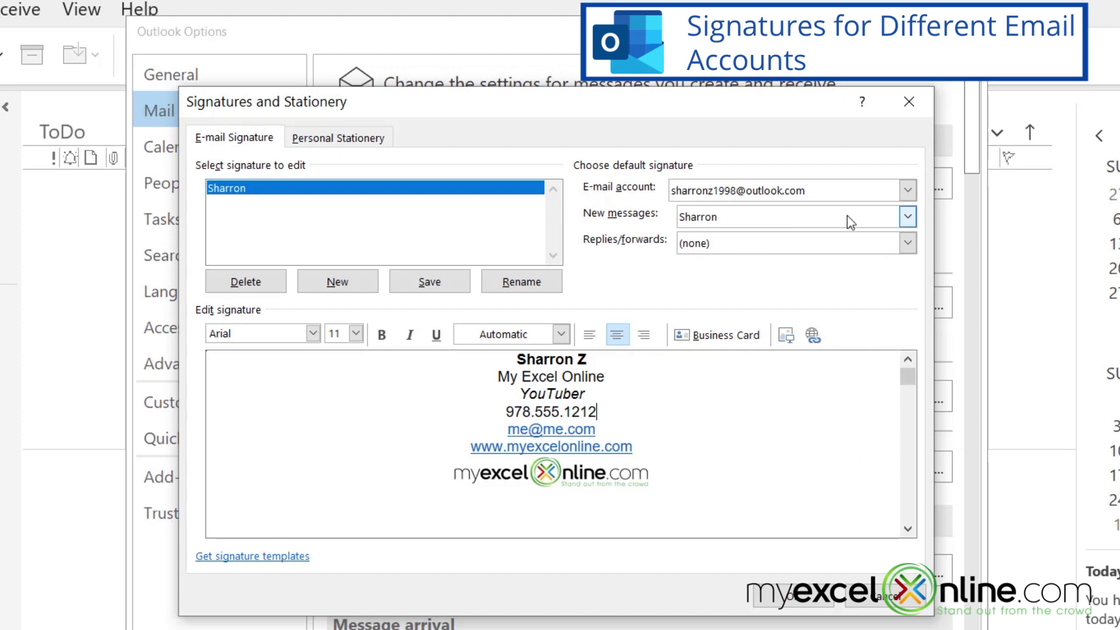
pyautogui.click(909, 190)
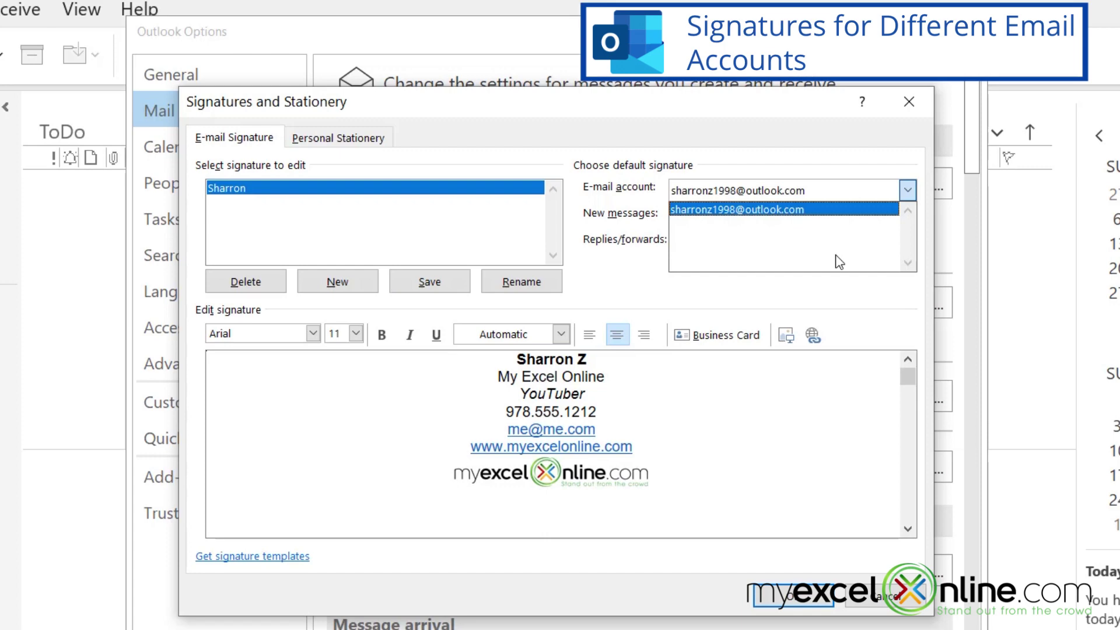
pyautogui.click(908, 191)
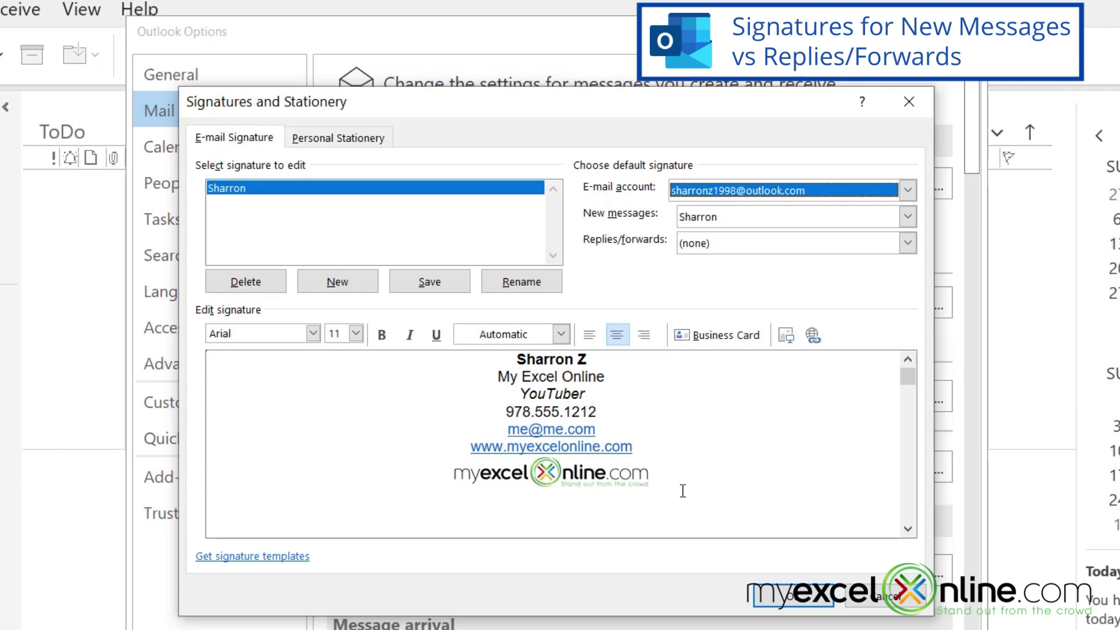
# - Save the full signature and create a new signature named Reply Signature
pyautogui.click(419, 290)
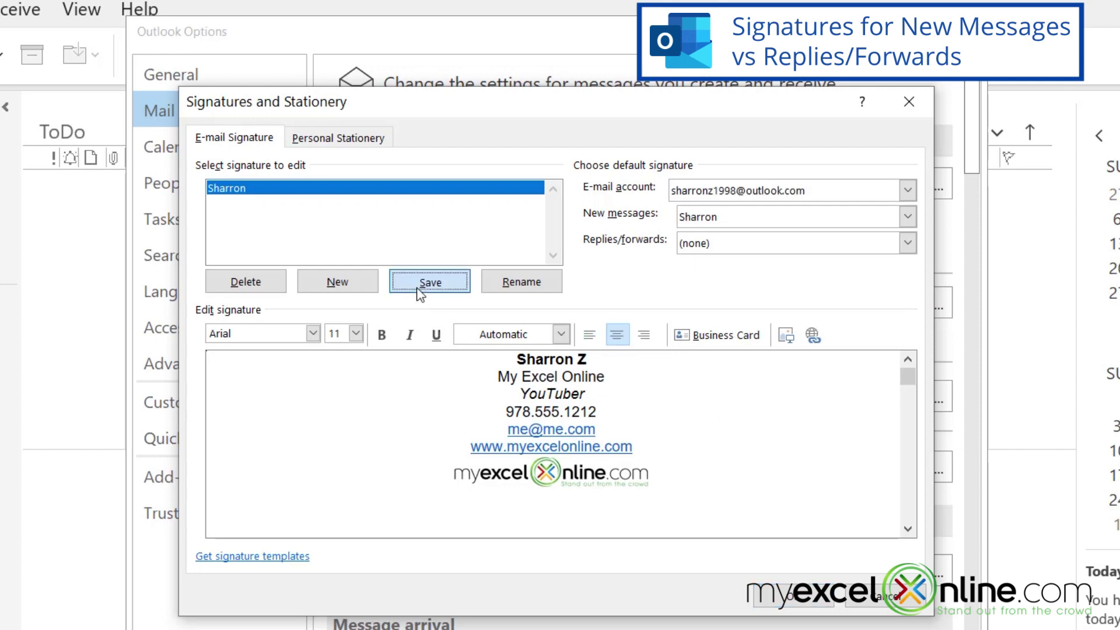
pyautogui.click(334, 285)
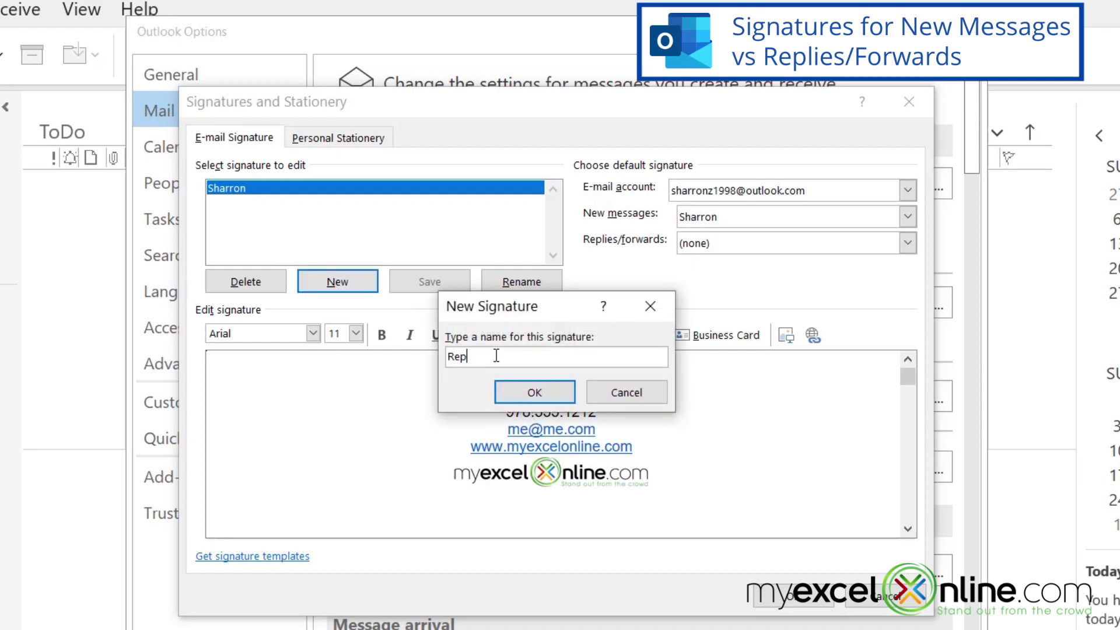
pyautogui.write('ly Signature')
pyautogui.press('Return')
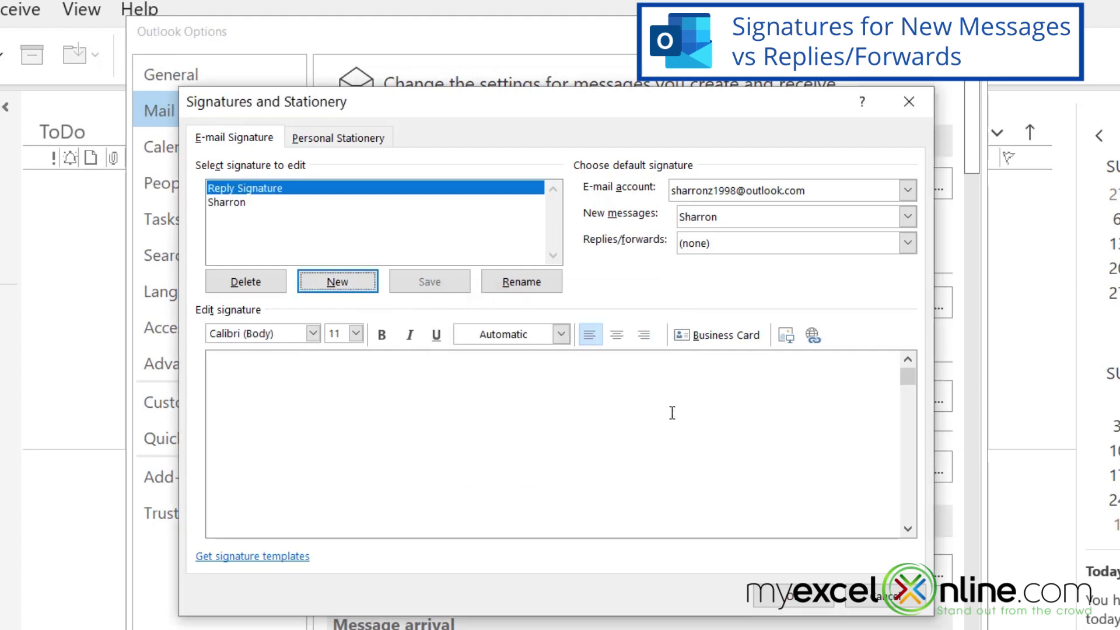
pyautogui.click(288, 389)
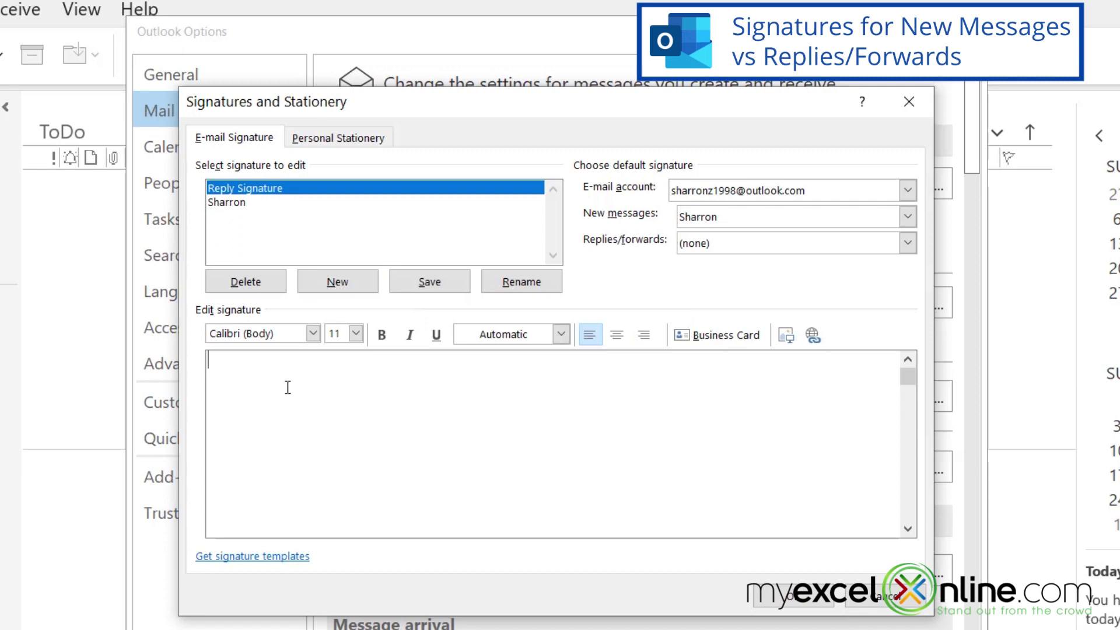
pyautogui.write('Sharron Z')
pyautogui.press('Return')
pyautogui.write('www')
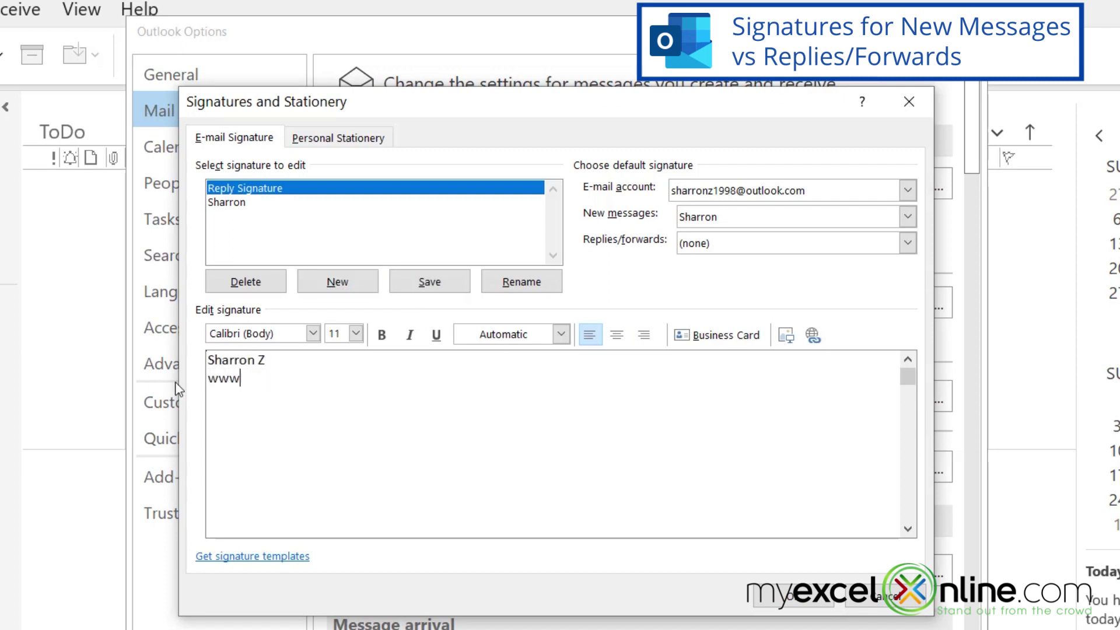
pyautogui.write('.myexcelonline.com')
pyautogui.press('Return')
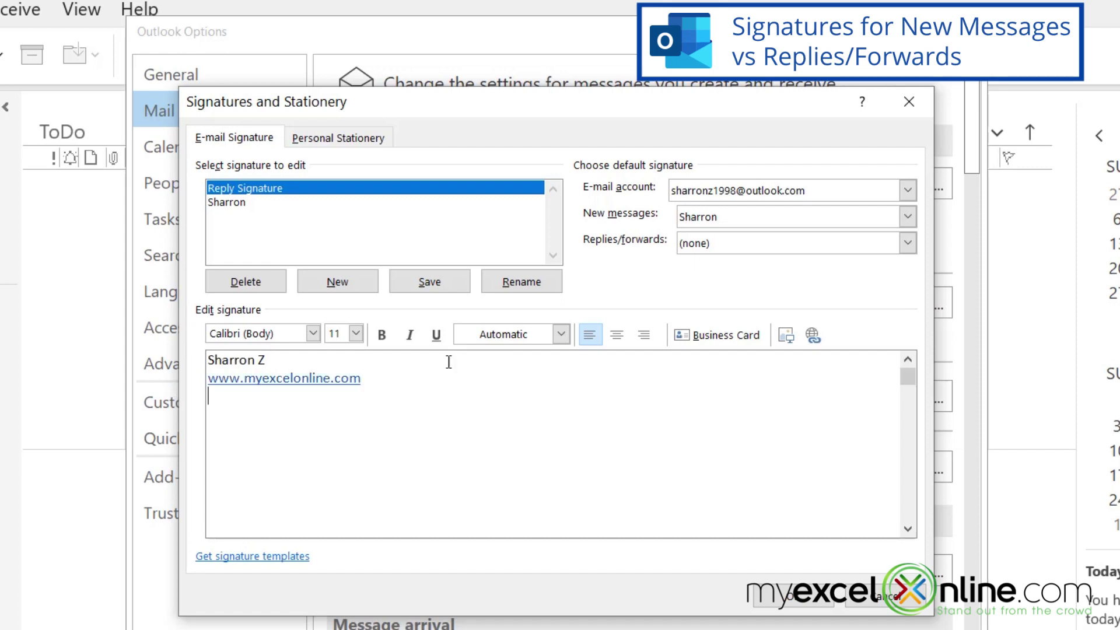
pyautogui.write('999.999.9999')
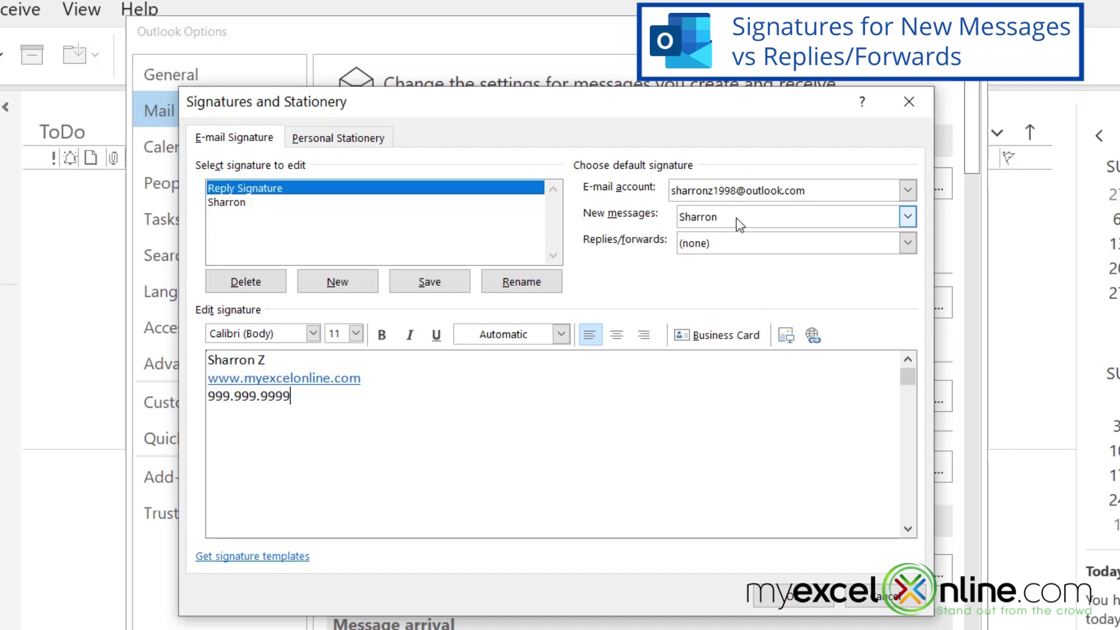
pyautogui.click(736, 218)
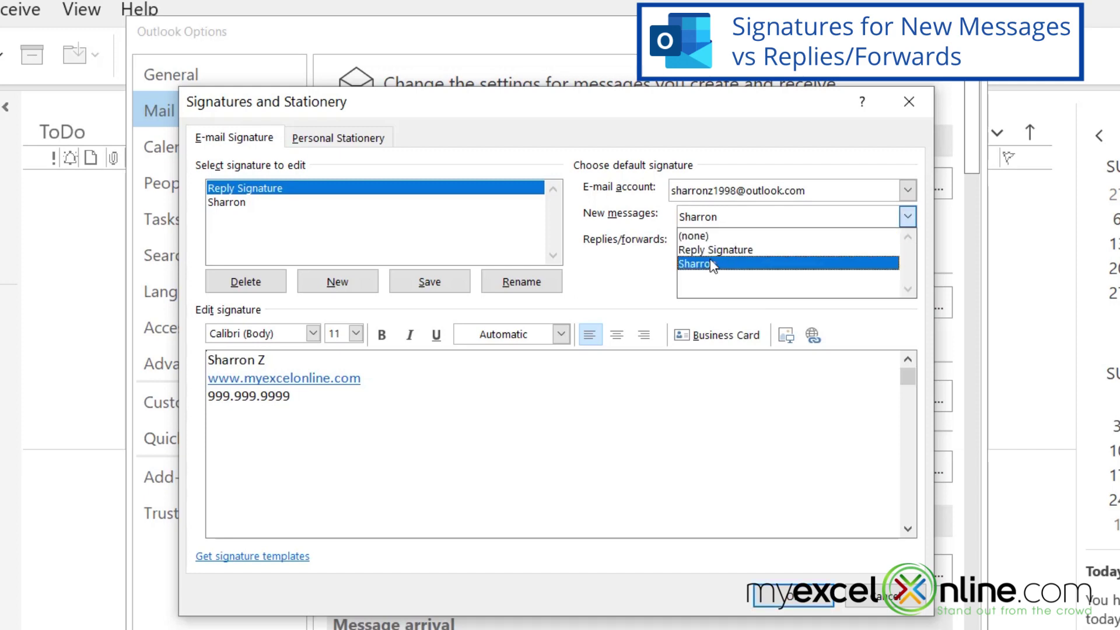
pyautogui.click(711, 265)
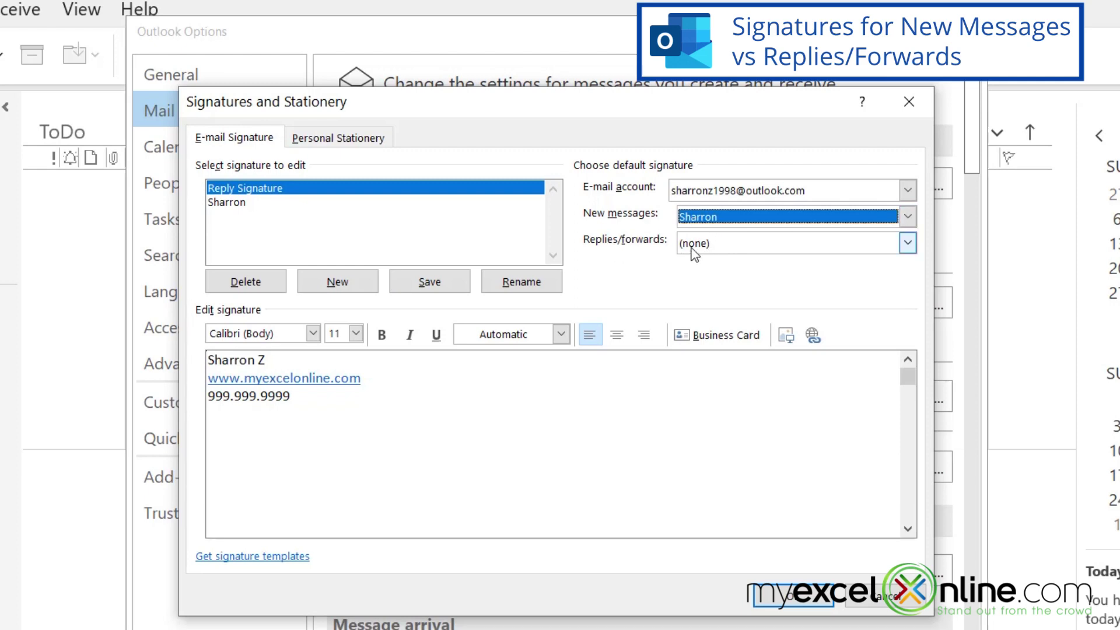
# - Make Reply Signature the replies/forwards default, save, check both signatures, and close the dialog
pyautogui.click(694, 248)
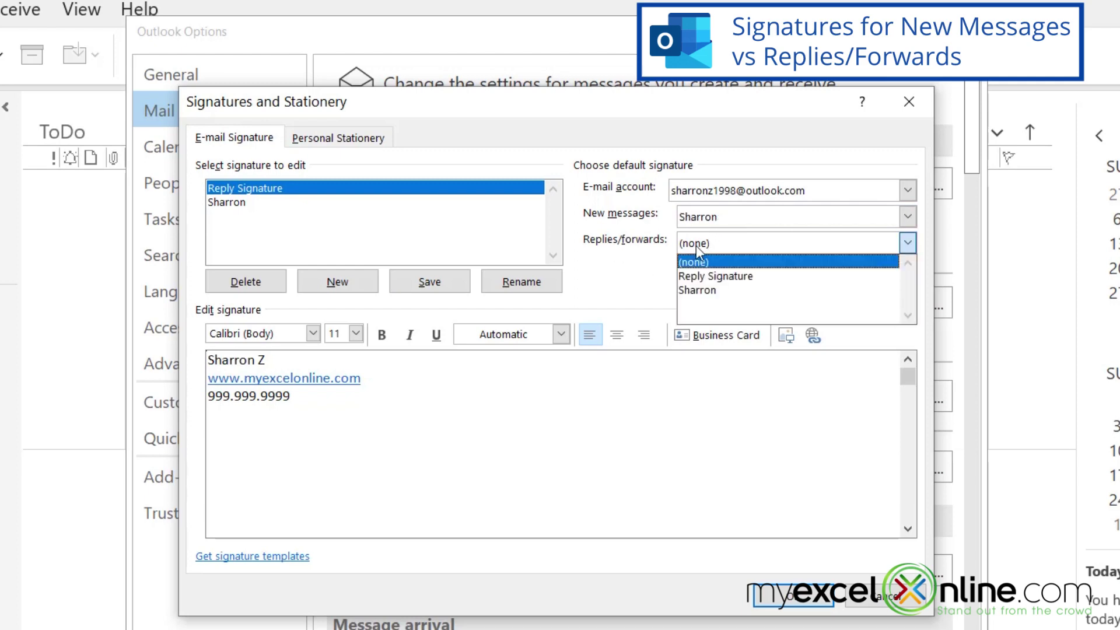
pyautogui.click(726, 279)
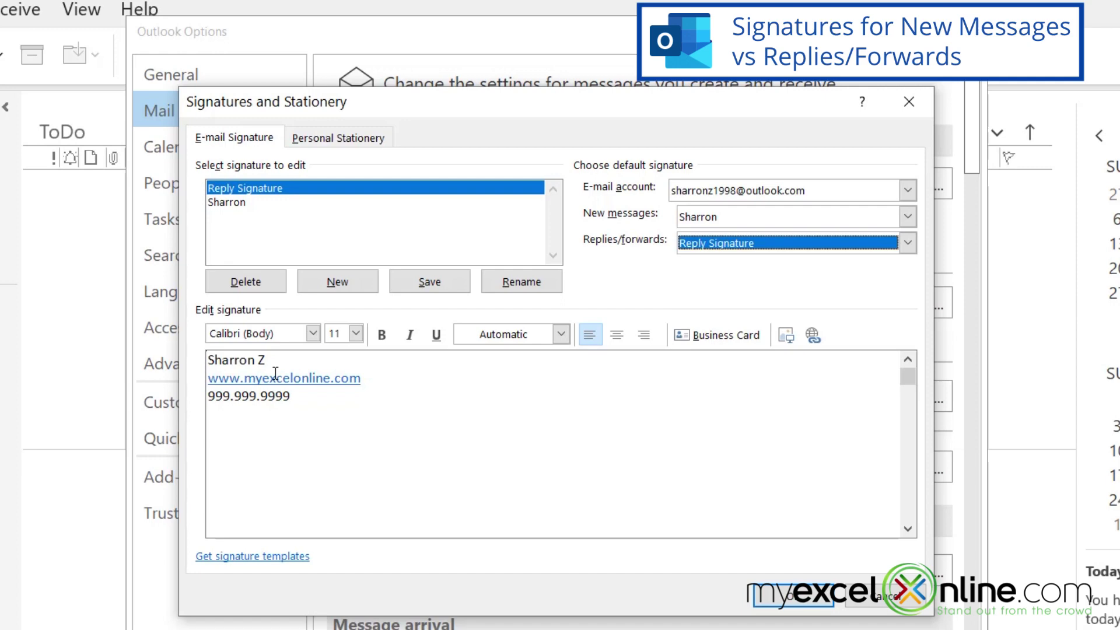
pyautogui.click(425, 292)
pyautogui.click(422, 291)
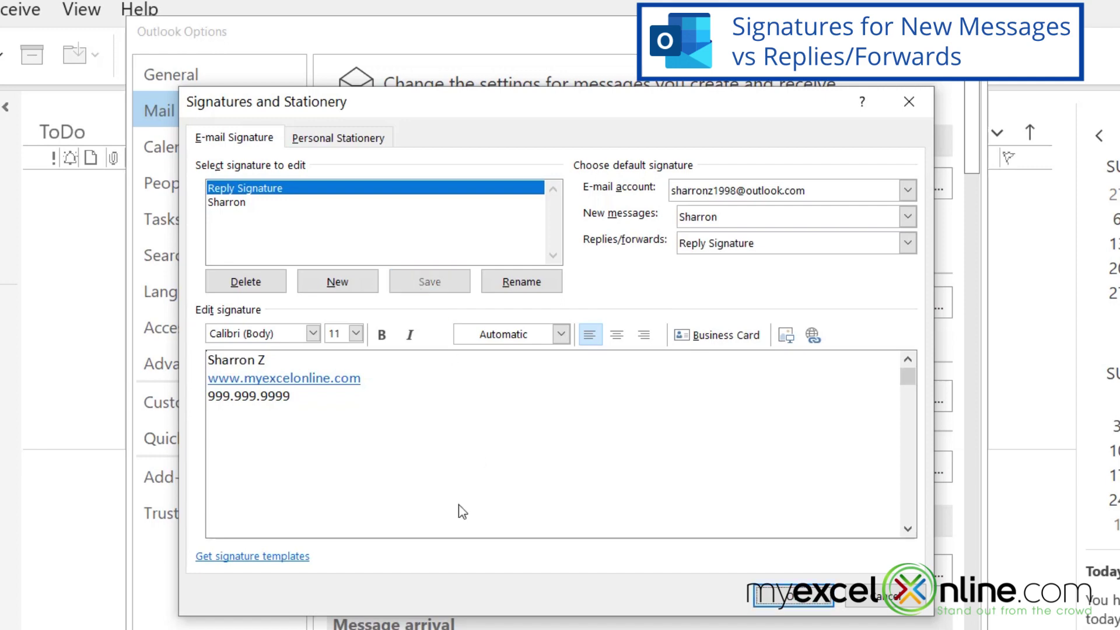
pyautogui.click(233, 204)
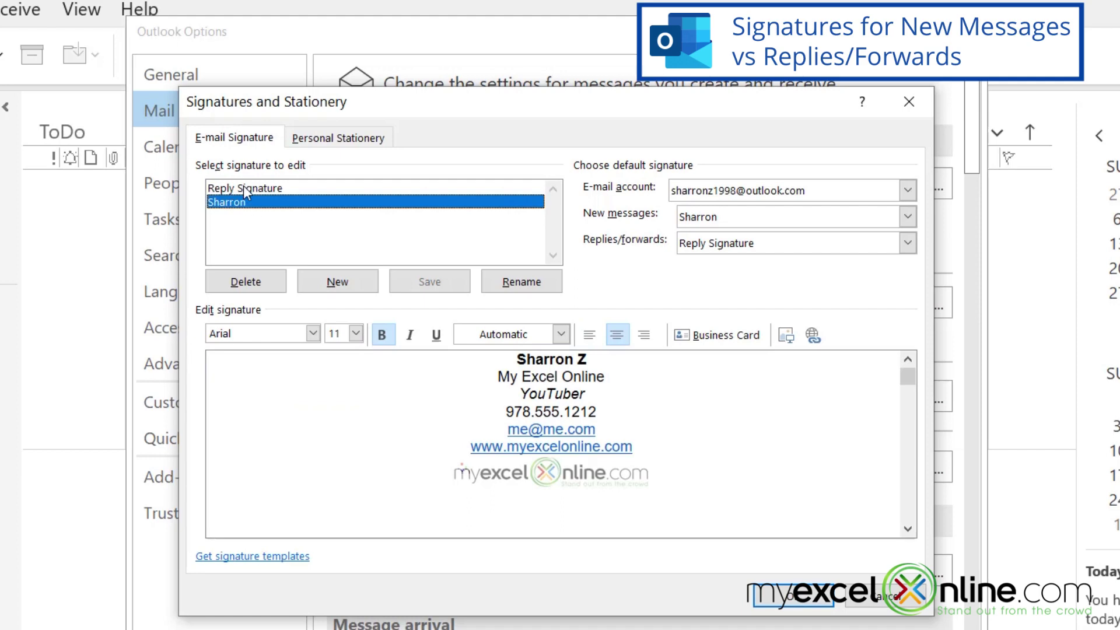
pyautogui.click(248, 188)
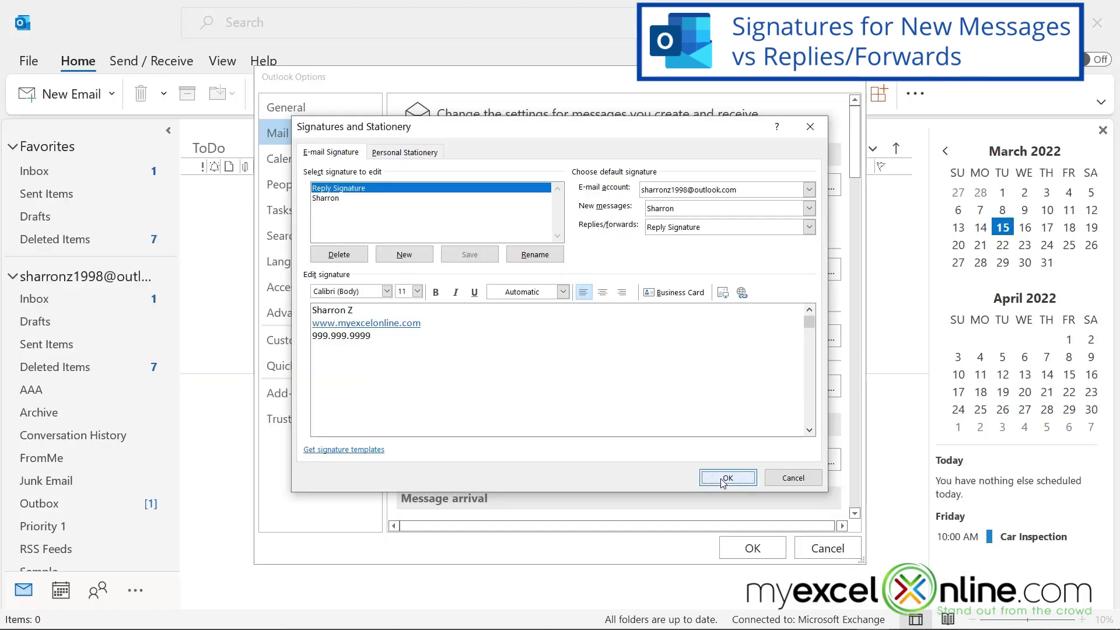
pyautogui.click(793, 596)
# - Close Outlook Options, reopen Signatures via a 'signature' search, view the full signature, then close it
pyautogui.click(752, 548)
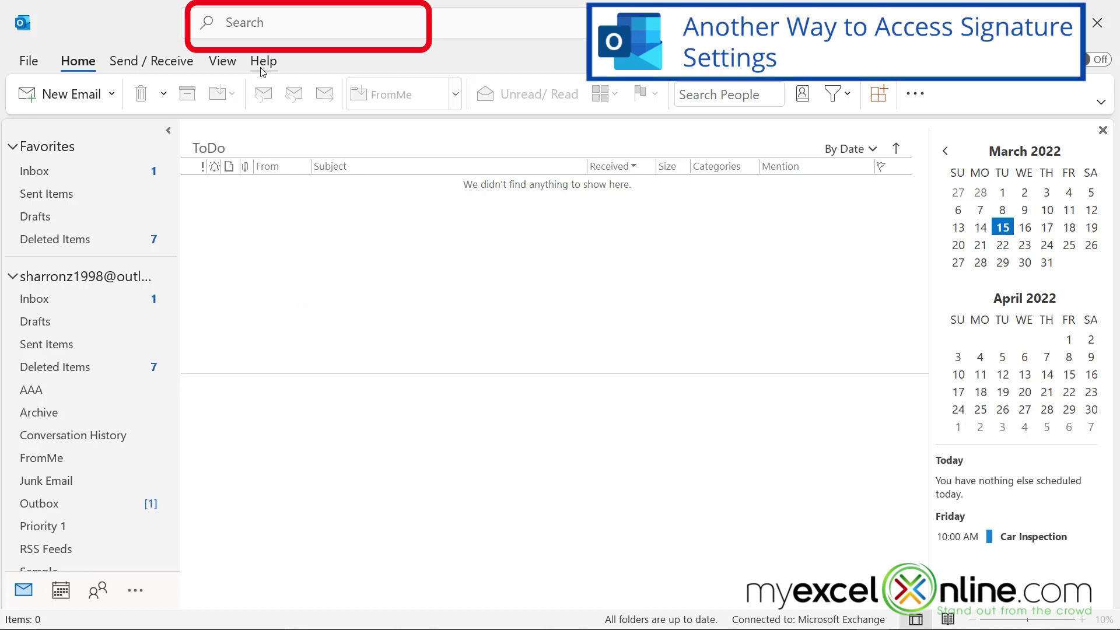
pyautogui.click(255, 26)
pyautogui.write('signature')
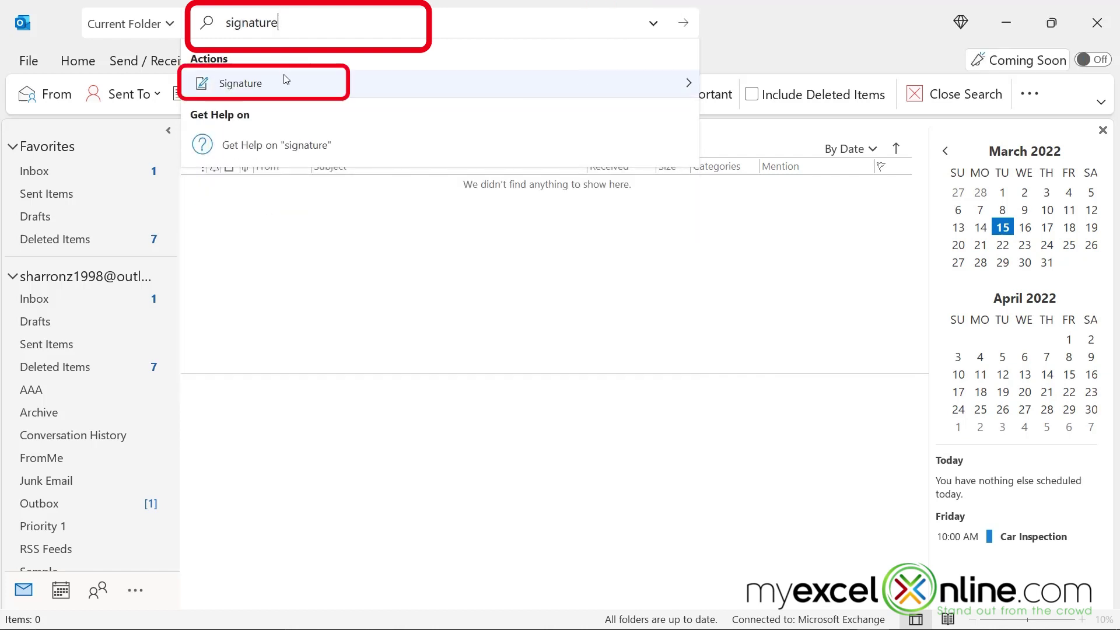
pyautogui.moveTo(240, 88)
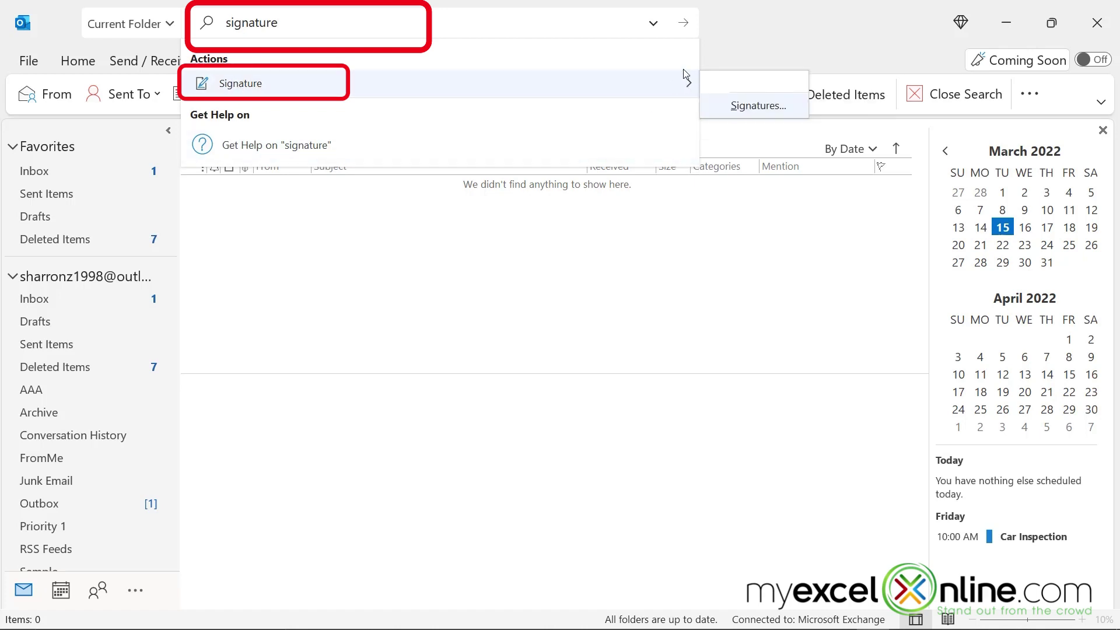
pyautogui.click(743, 106)
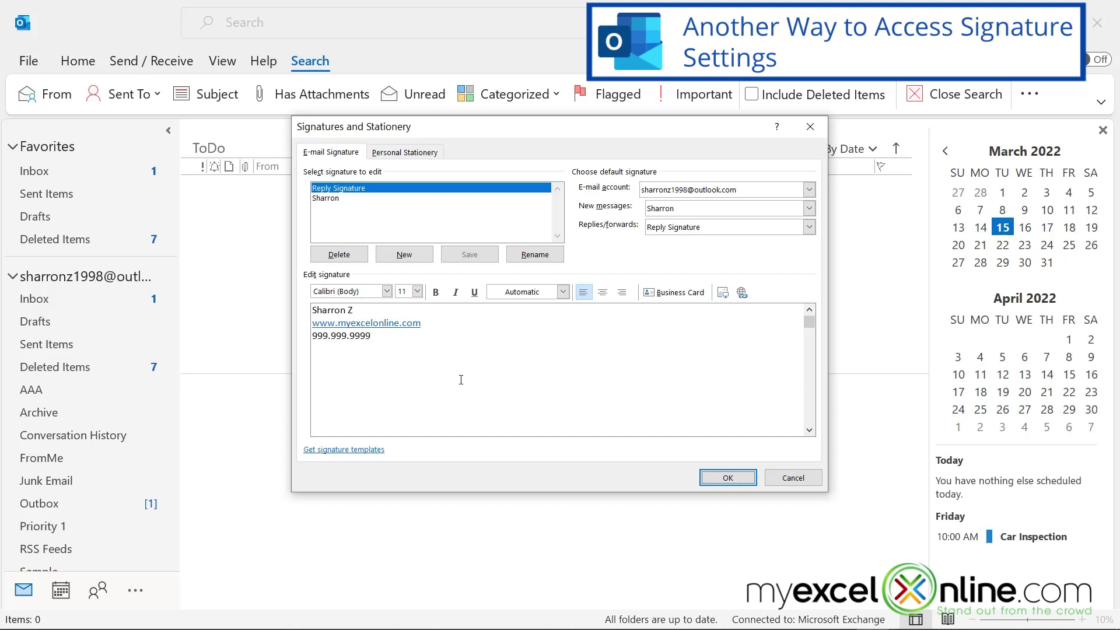
pyautogui.click(326, 198)
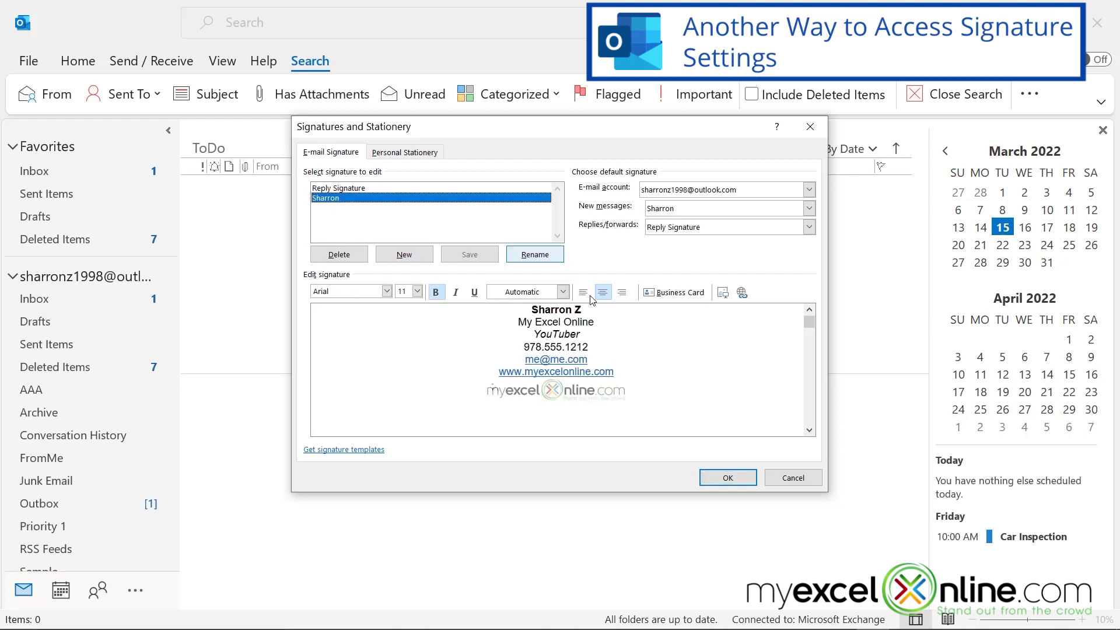
pyautogui.click(715, 479)
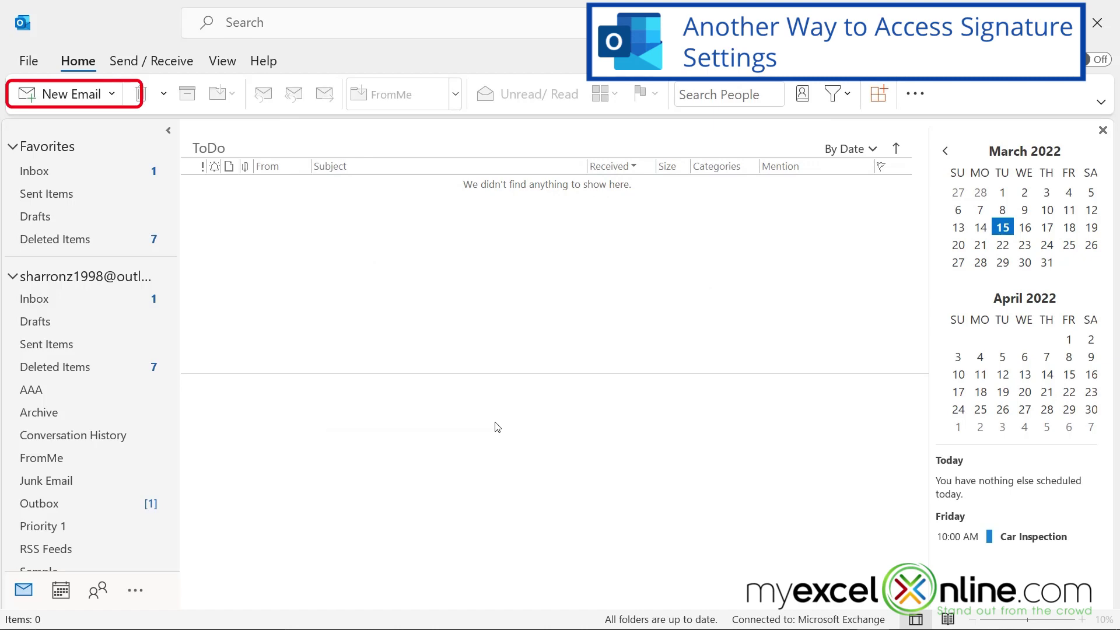
# - Send a test email with the full signature, then reply to it to check the reply signature
pyautogui.hotkey('ctrl', 'n')
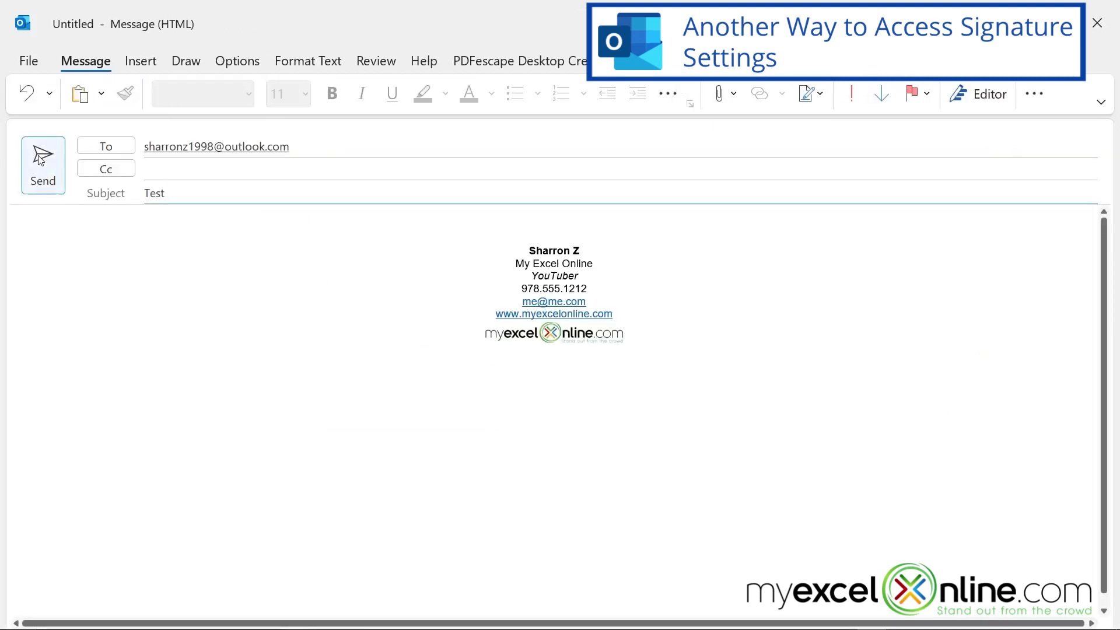
pyautogui.click(40, 160)
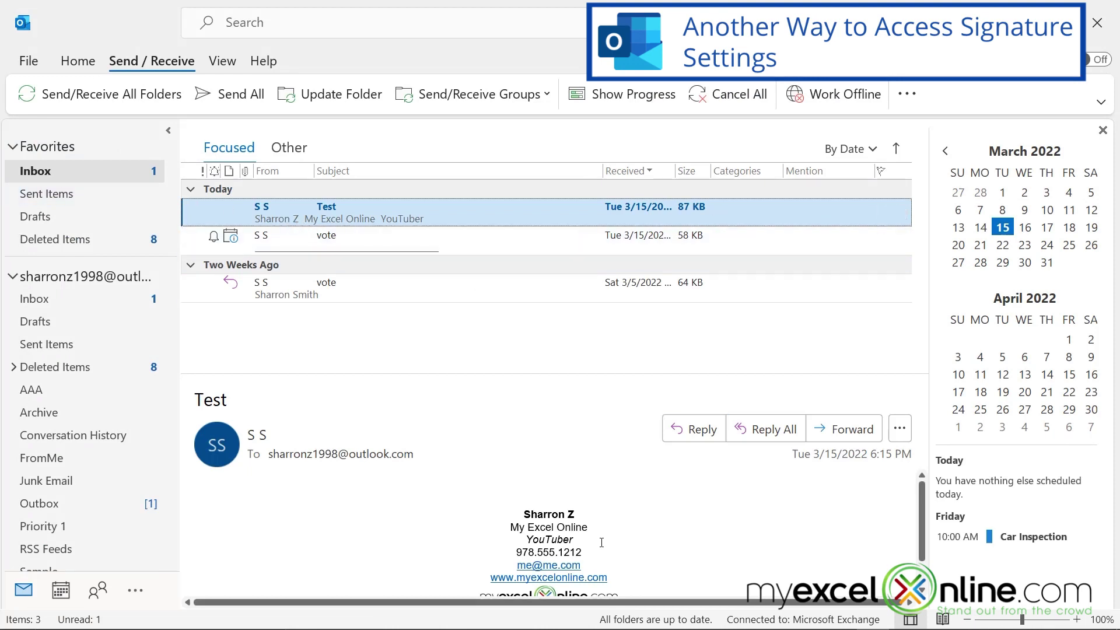
pyautogui.scroll(-2, 605, 552)
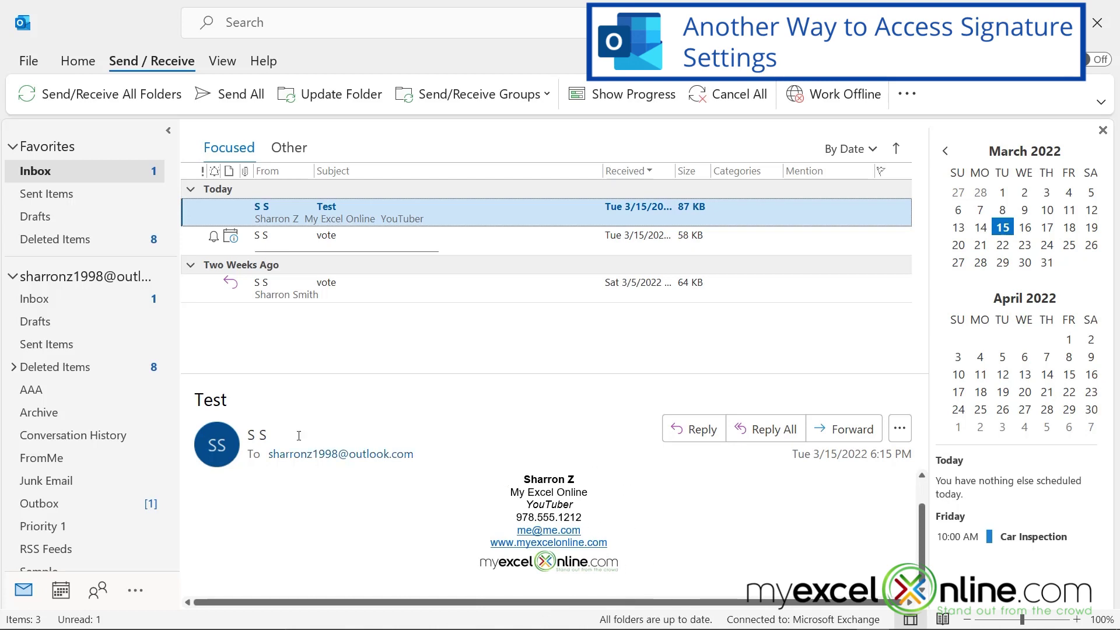
pyautogui.click(78, 61)
pyautogui.click(694, 432)
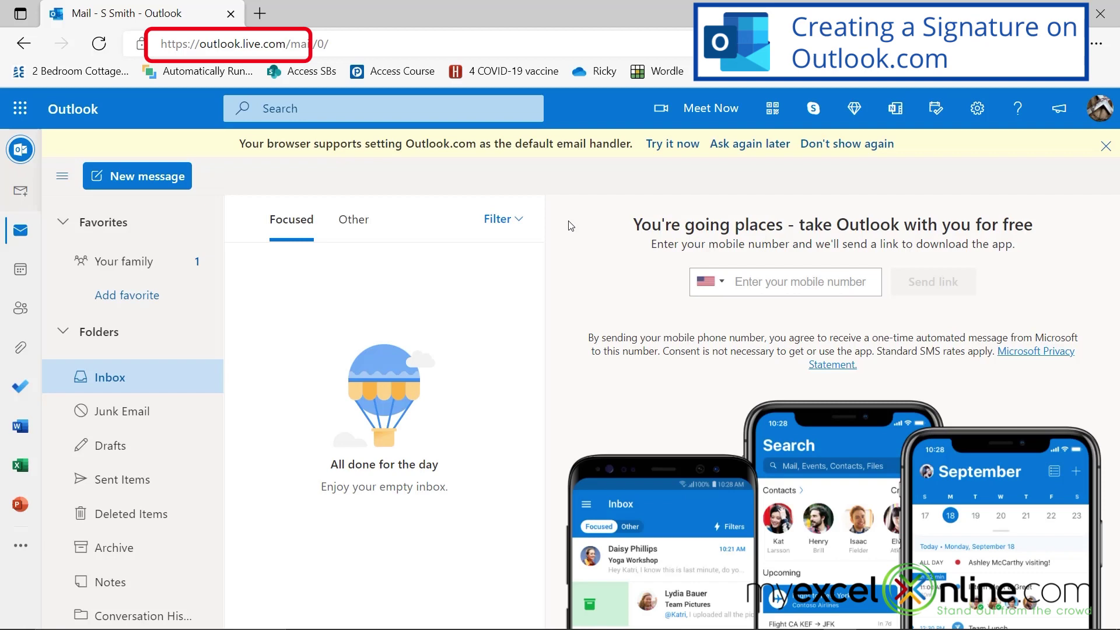
# - Open the Outlook.com quick settings and search the settings for 'signature'
pyautogui.click(980, 109)
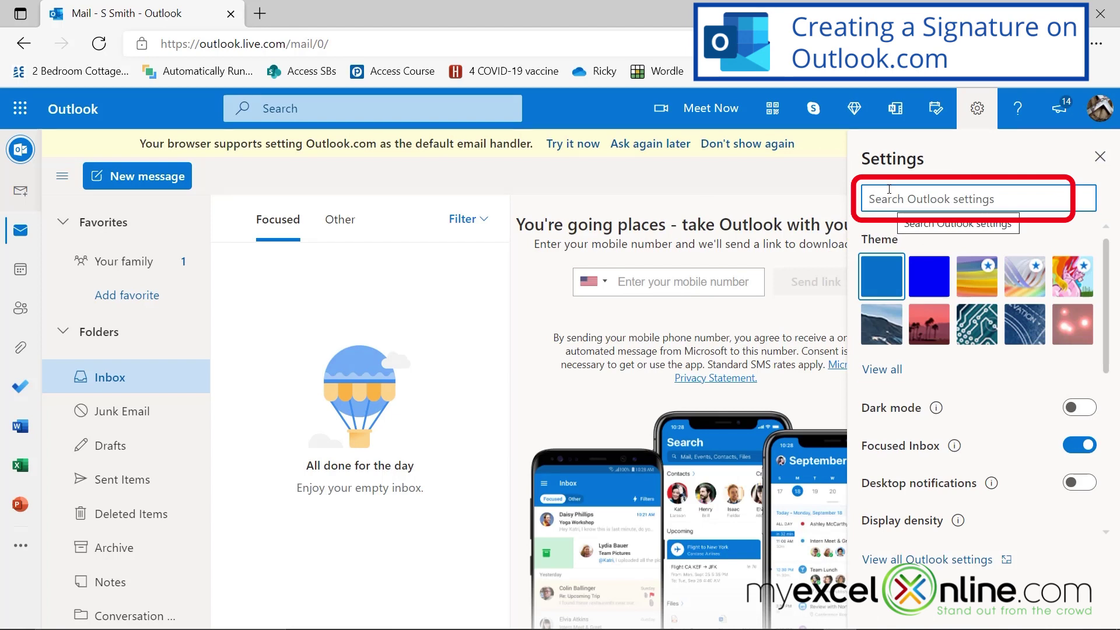
pyautogui.click(889, 189)
pyautogui.write('signature')
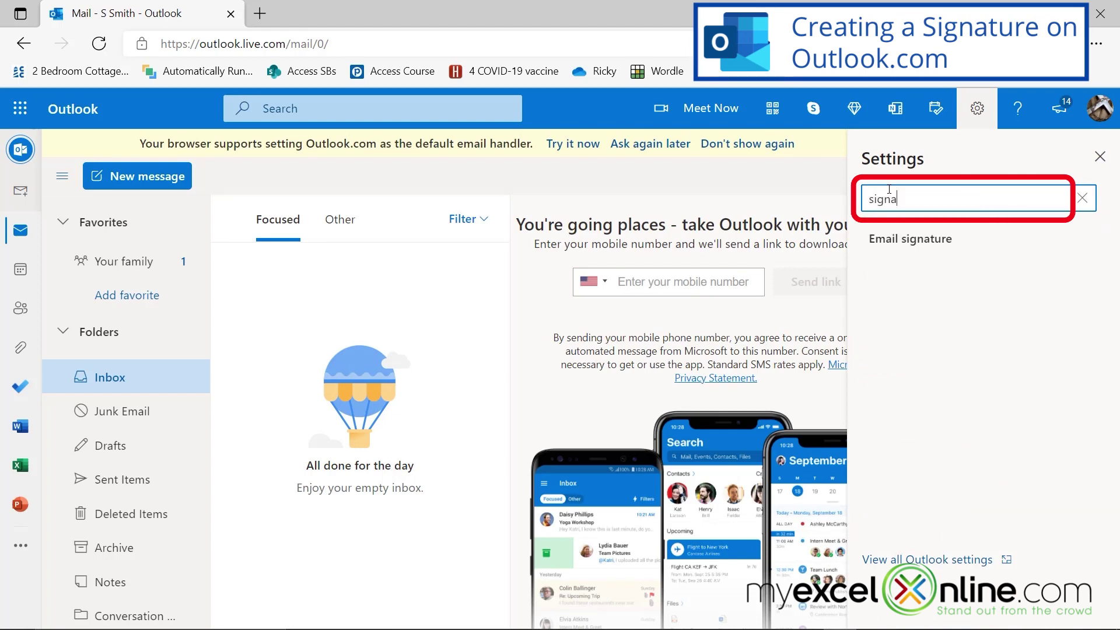
pyautogui.click(900, 245)
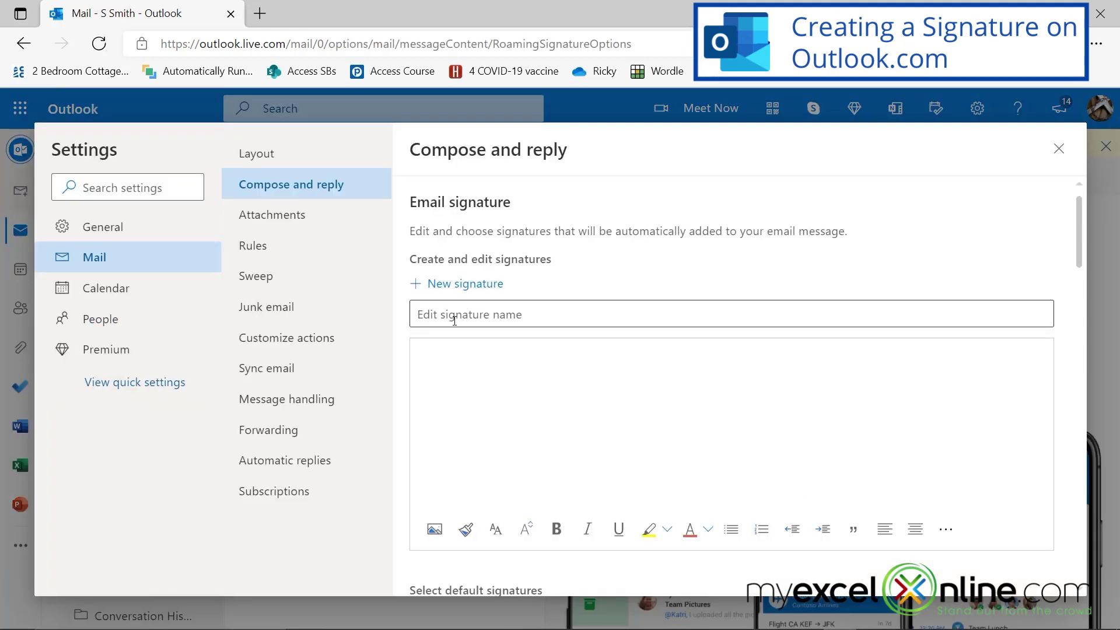
pyautogui.click(455, 315)
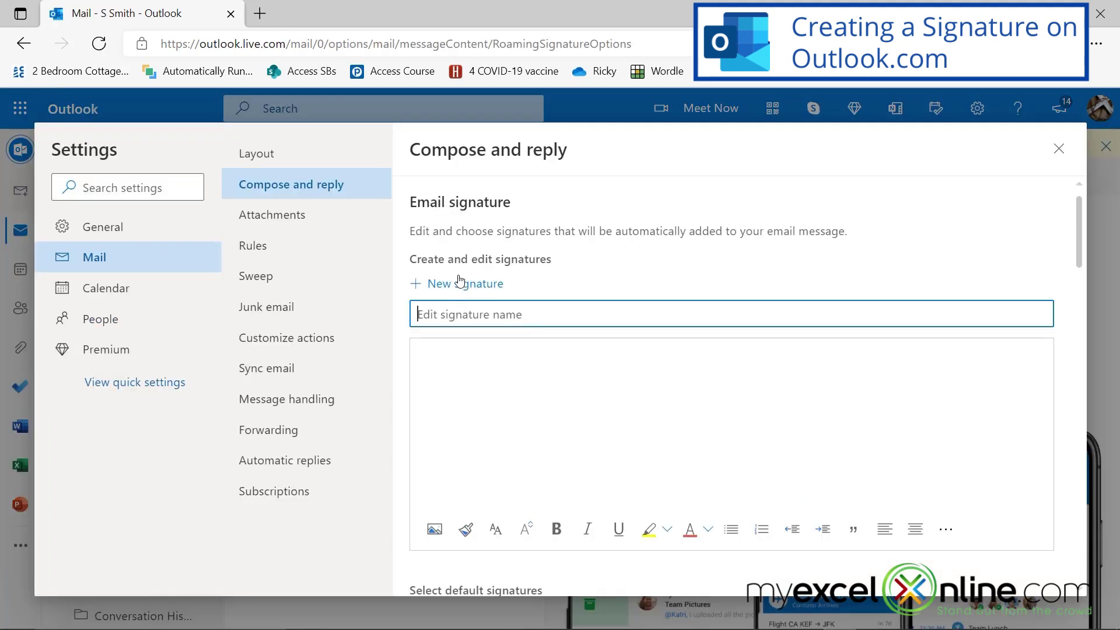
pyautogui.click(440, 363)
pyautogui.write('Shar')
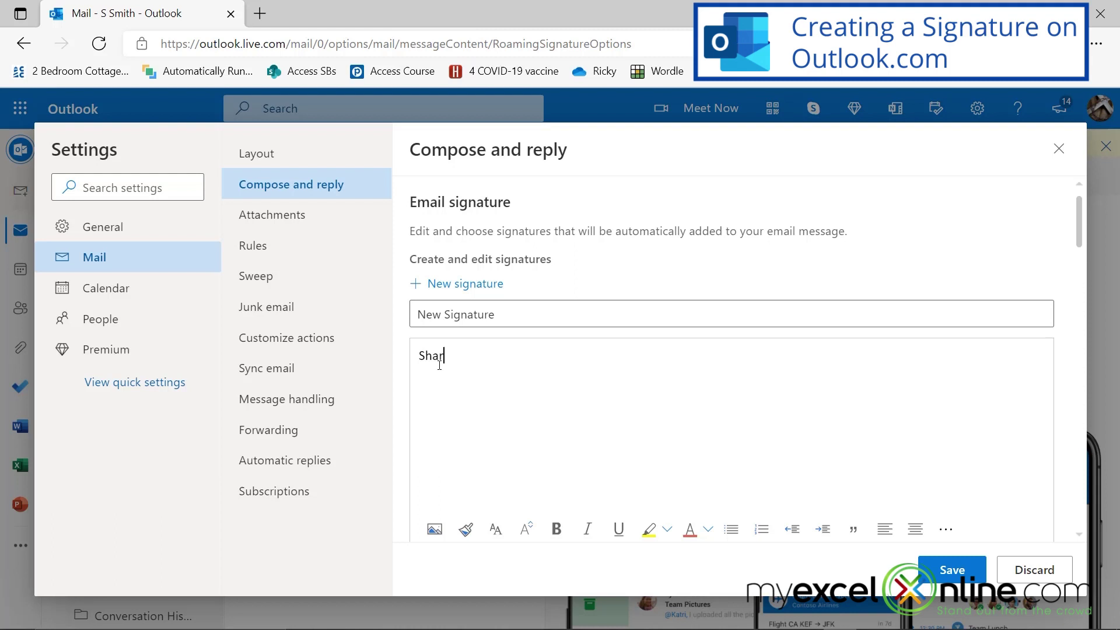
pyautogui.write('ron Z My Excel Online')
pyautogui.press('Return')
pyautogui.write('me@me.com')
pyautogui.press('Return')
pyautogui.write('www.myexcelonline.com')
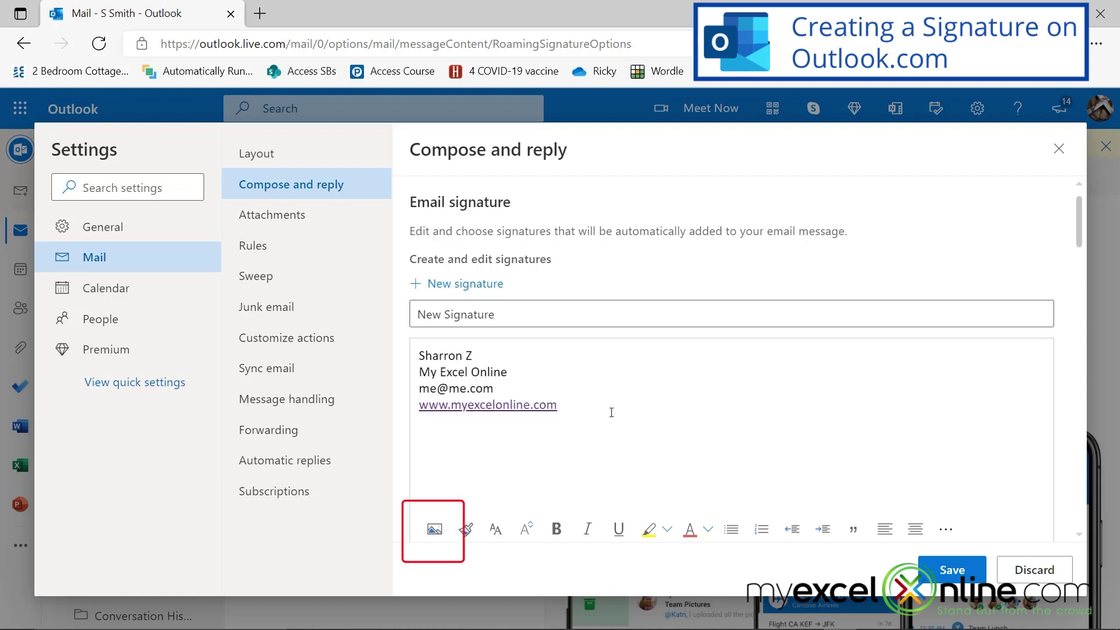
# - Insert the logo image and shrink it to a small size
pyautogui.click(437, 530)
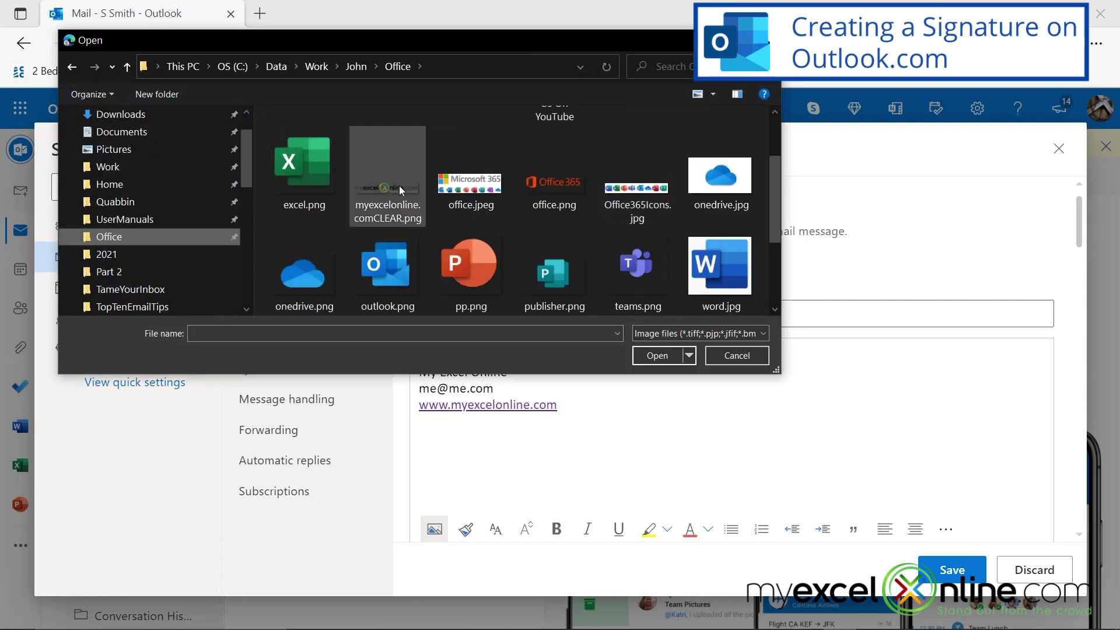
pyautogui.doubleClick(399, 186)
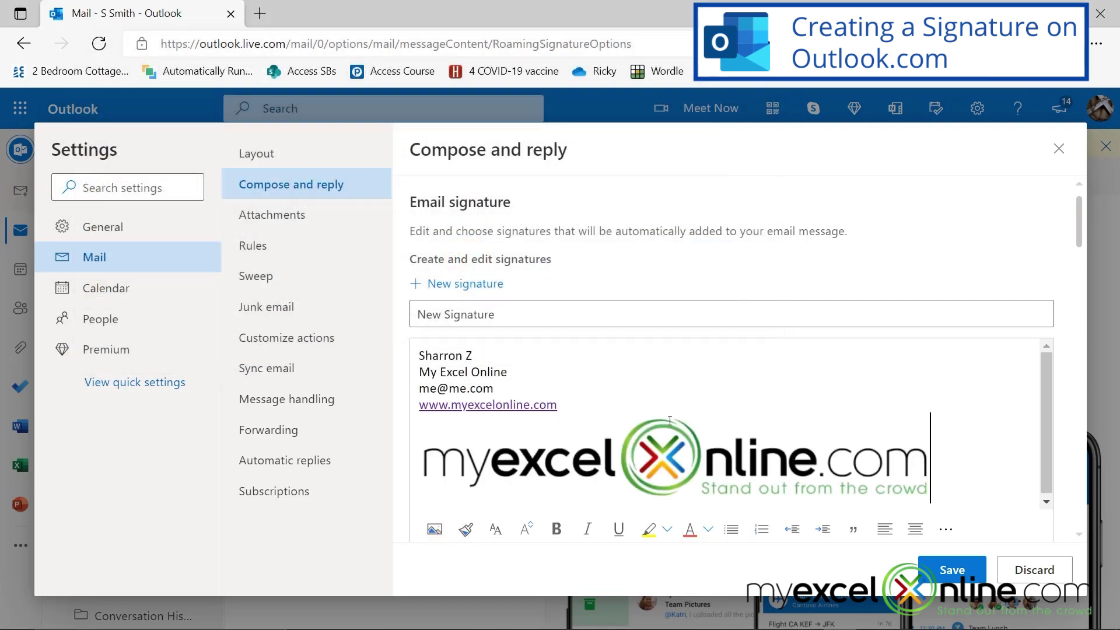
pyautogui.click(877, 487)
pyautogui.moveTo(910, 496); pyautogui.dragTo(572, 462)
pyautogui.click(567, 421)
# - Centre the whole signature, bold the name, and colour My Excel Online red
pyautogui.moveTo(568, 421); pyautogui.dragTo(363, 333)
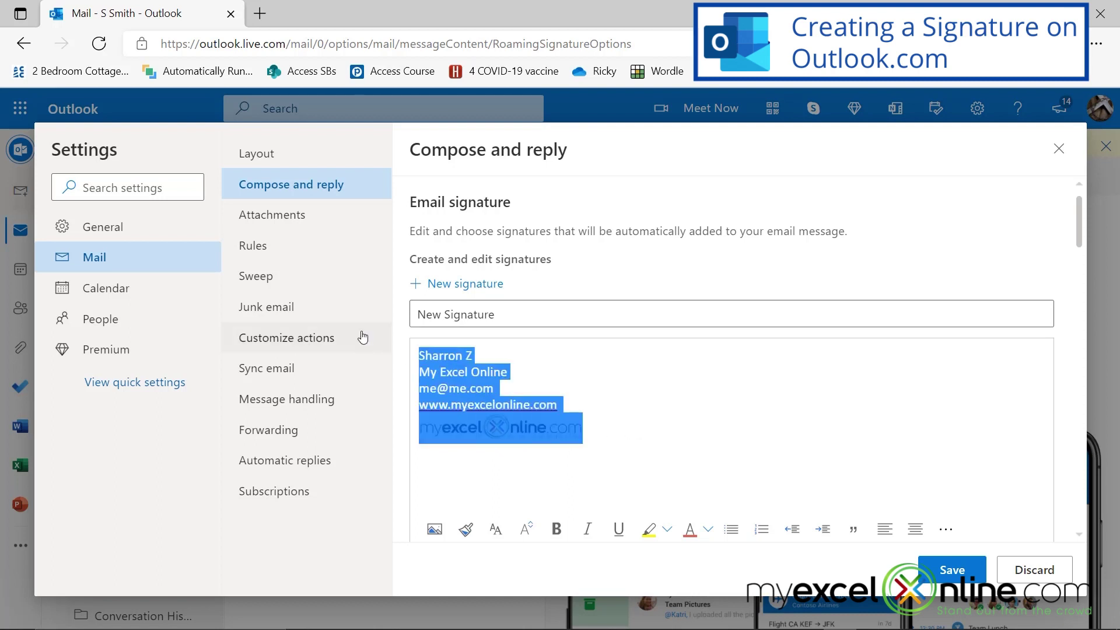
pyautogui.click(915, 530)
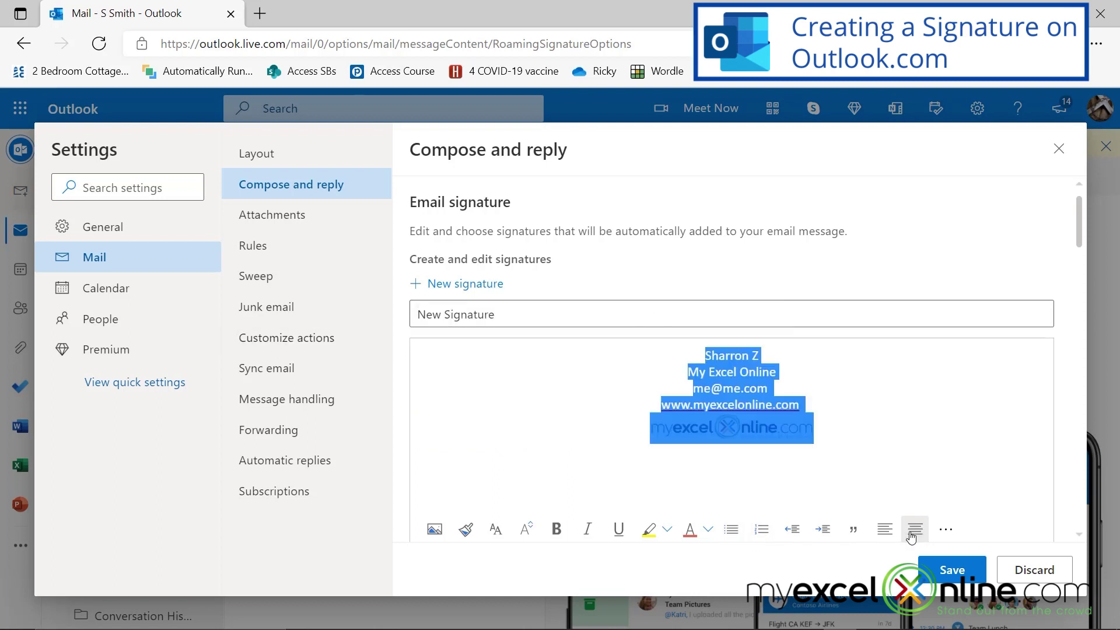
pyautogui.moveTo(759, 355); pyautogui.dragTo(703, 357)
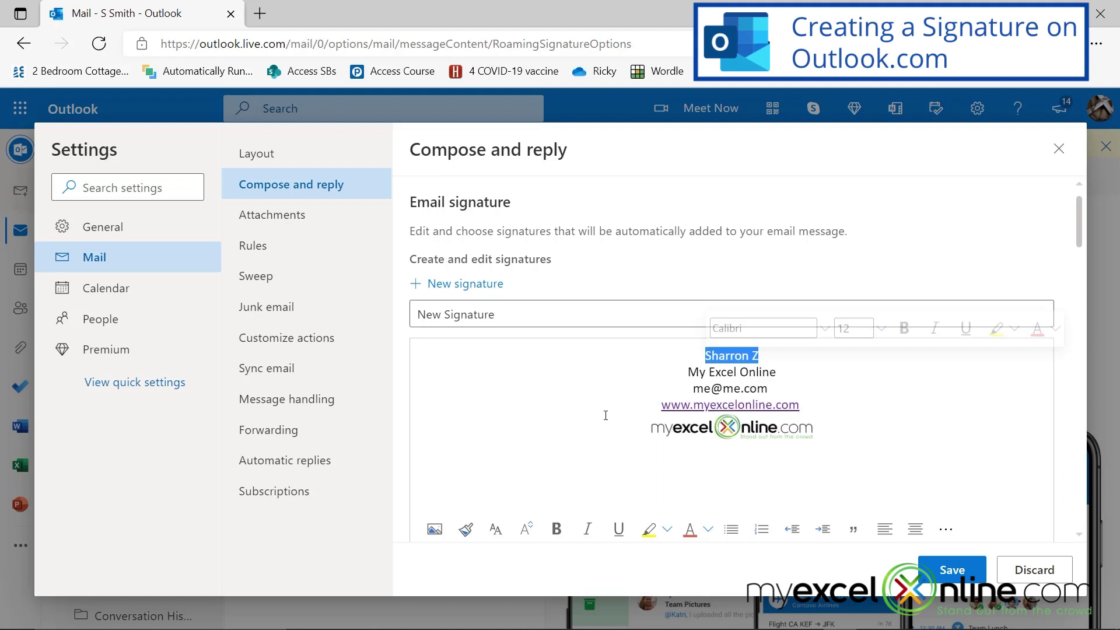
pyautogui.click(556, 529)
pyautogui.moveTo(776, 372); pyautogui.dragTo(681, 376)
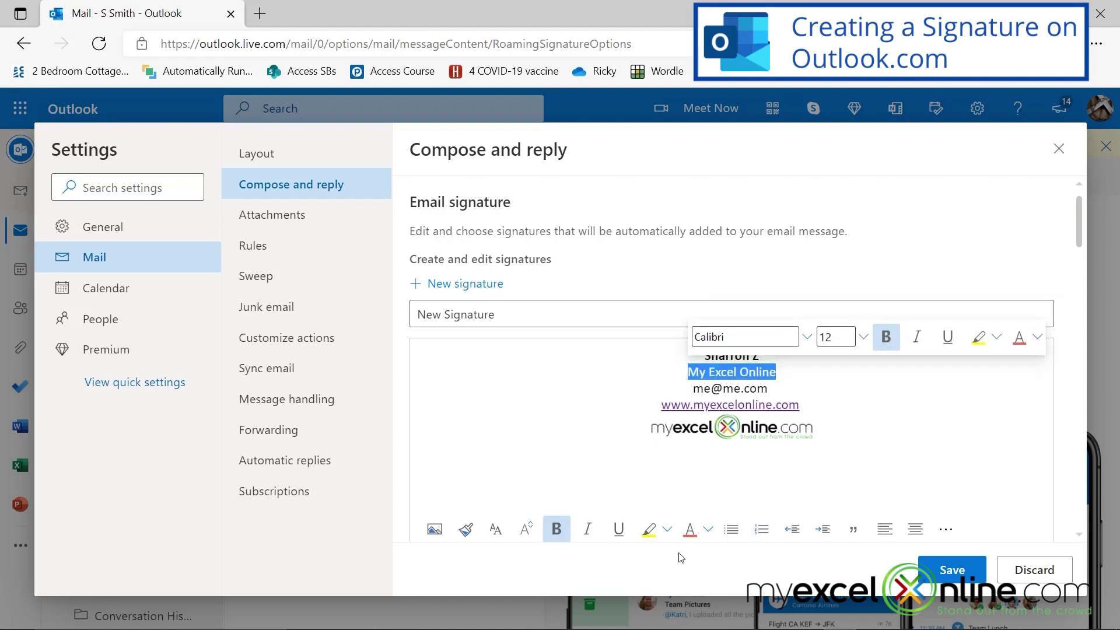
pyautogui.click(690, 529)
pyautogui.click(887, 401)
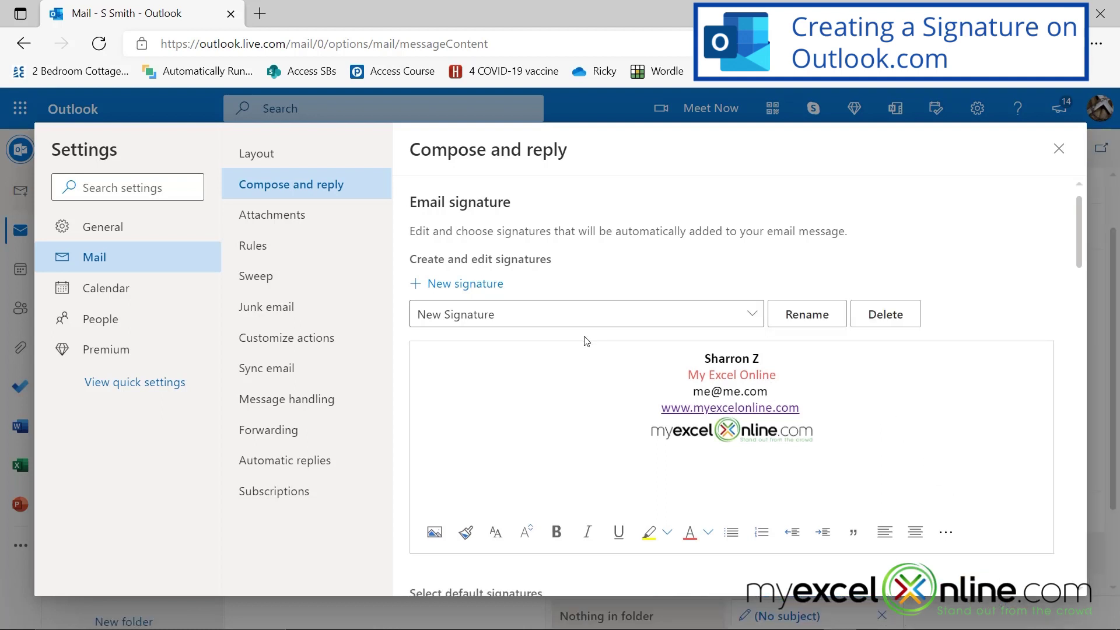
# - Save New Signature as the Outlook.com default for new messages, then start a new message to check it
pyautogui.scroll(-3, 584, 340)
pyautogui.click(834, 442)
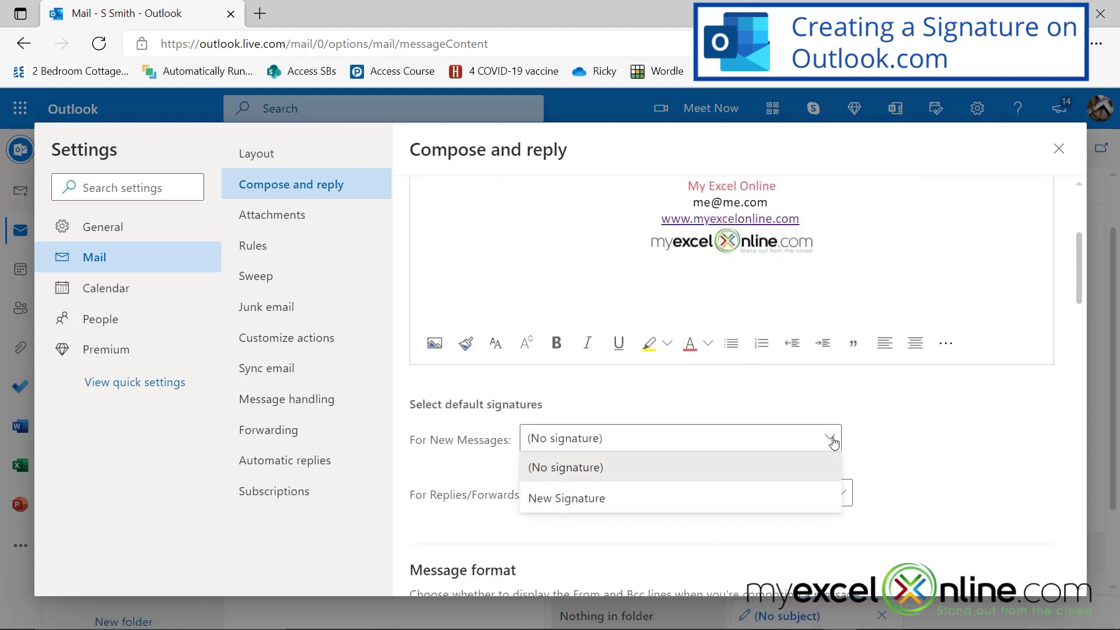
pyautogui.click(583, 496)
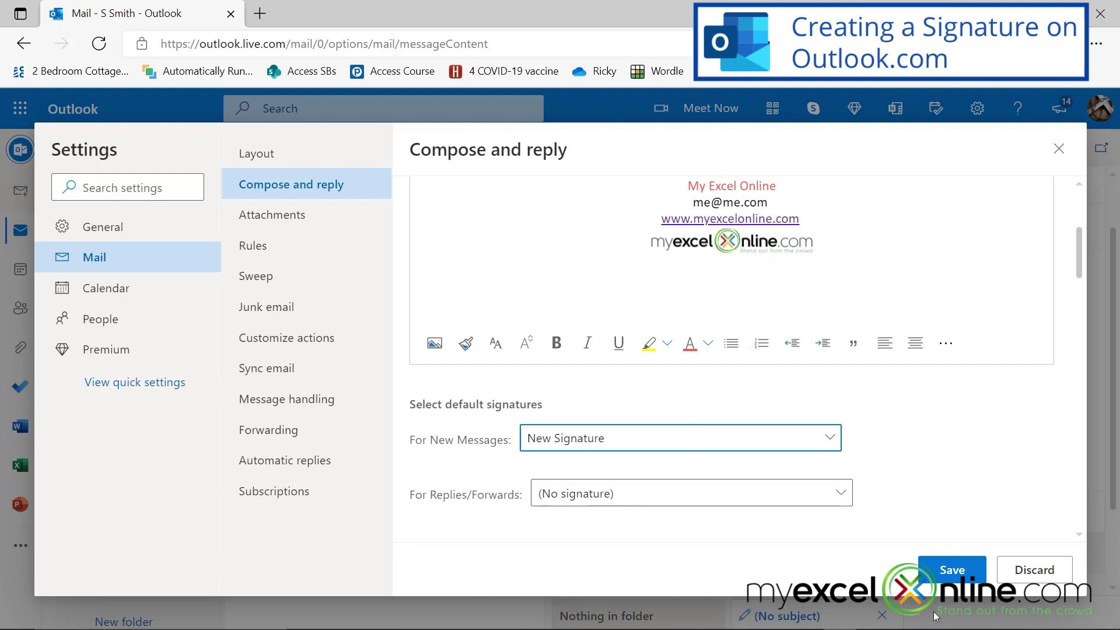
pyautogui.click(941, 576)
pyautogui.click(1059, 150)
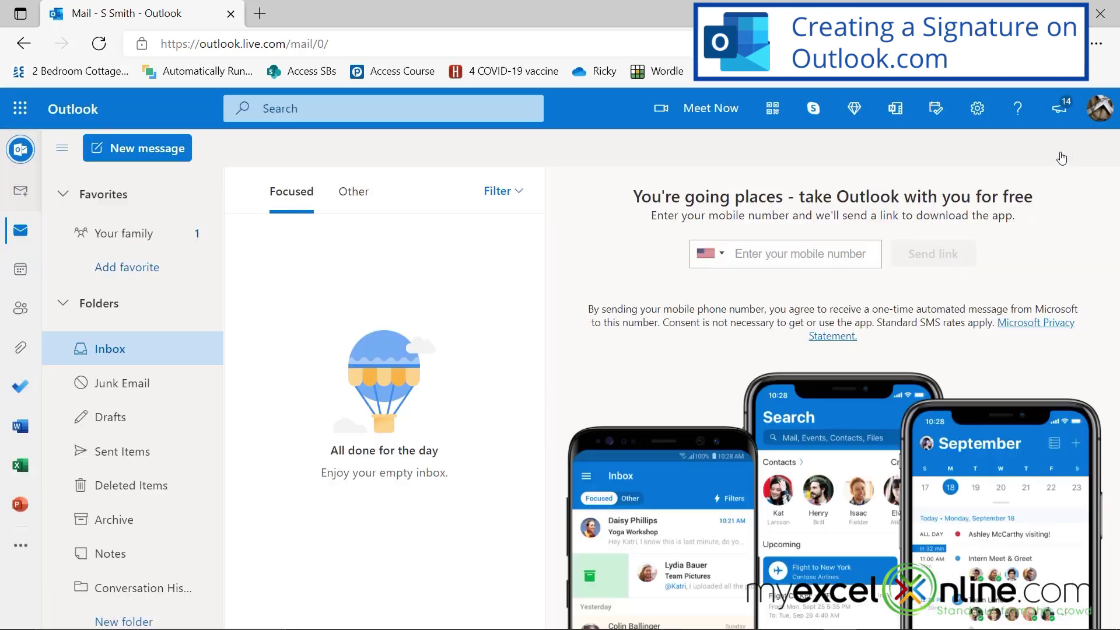
pyautogui.click(133, 149)
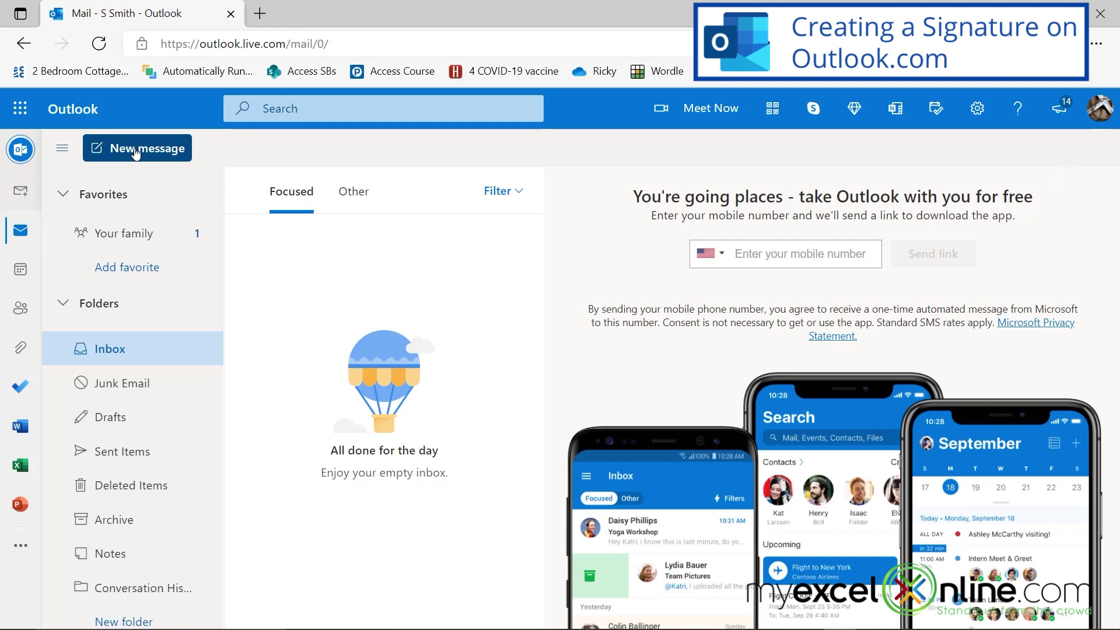